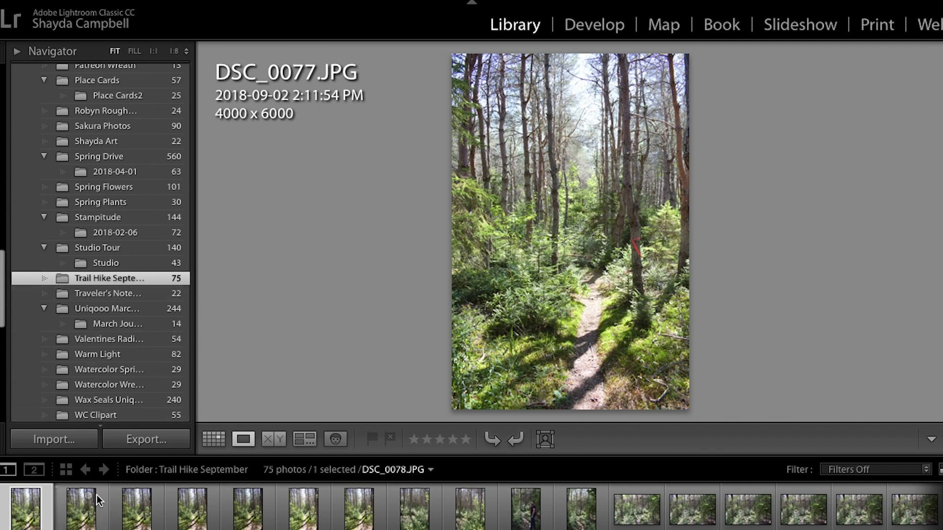
Step: Review the Trail Hike September photos one by one from DSC_0077.JPG through DSC_0089.JPG
{"action": "mouse_move", "coordinate": [73, 526]}
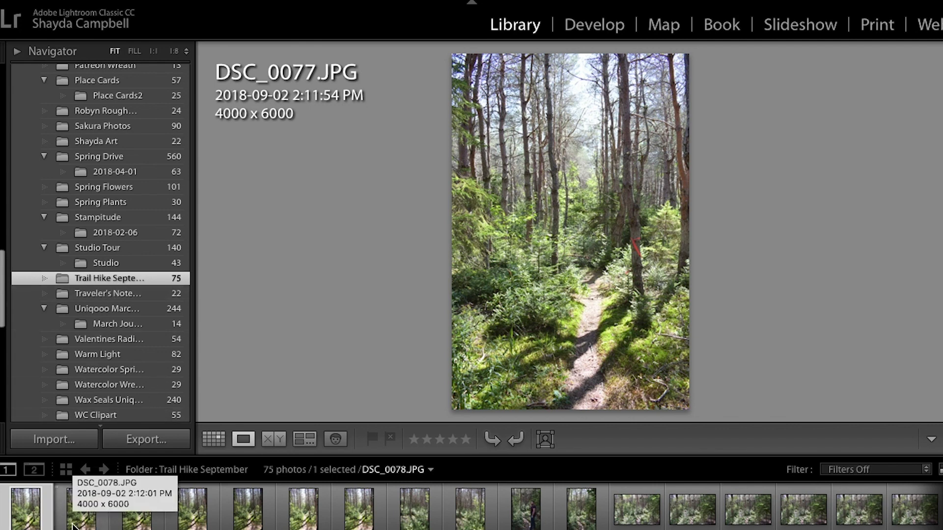
{"action": "key", "text": "Right"}
{"action": "key", "text": "Right"}
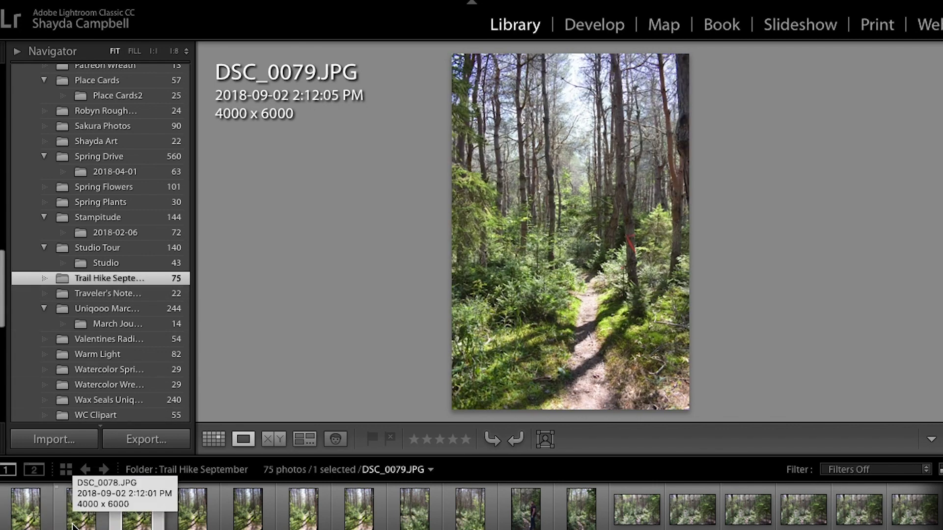
{"action": "key", "text": "Right"}
{"action": "key", "text": "Right"}
{"action": "key", "text": "Right"}
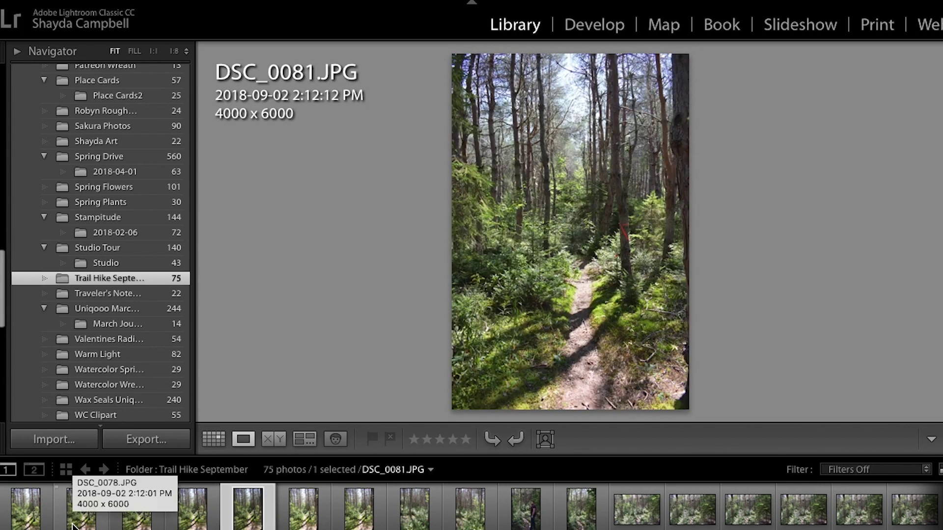
{"action": "key", "text": "Right"}
{"action": "key", "text": "Right"}
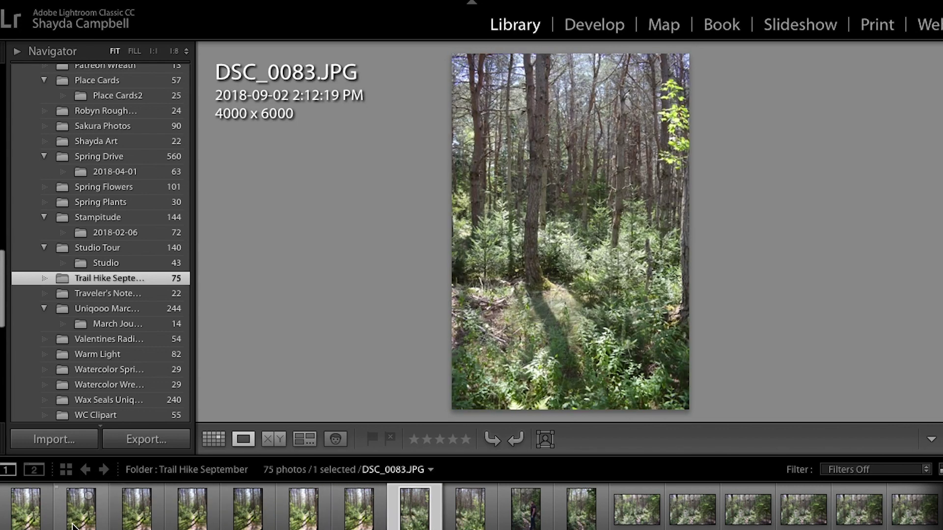
{"action": "key", "text": "Right"}
{"action": "key", "text": "Right"}
{"action": "key", "text": "Right"}
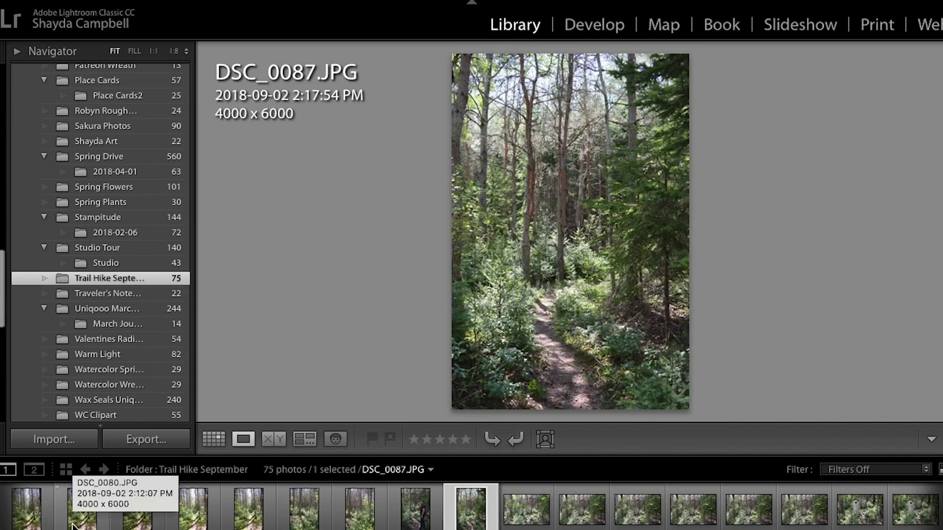
{"action": "key", "text": "Right"}
{"action": "key", "text": "Right"}
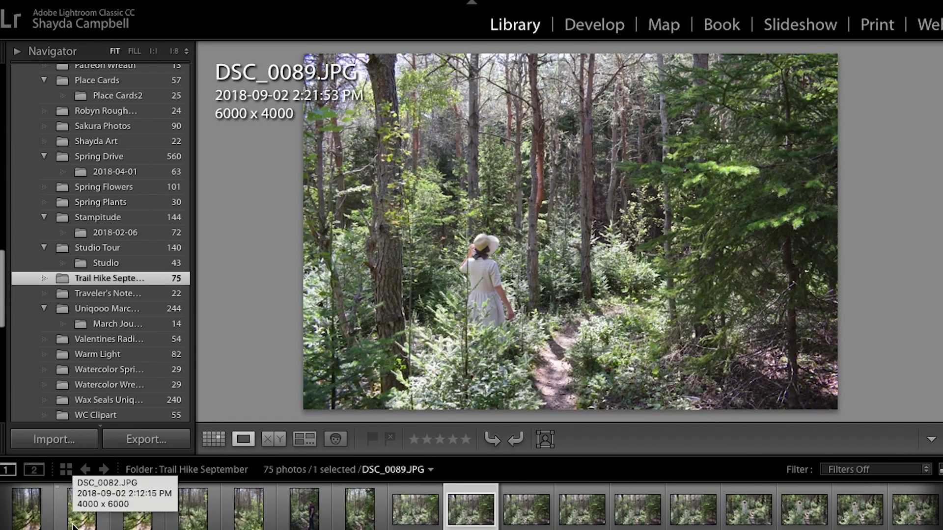
Step: Review the shots of the woman on the forest path, from DSC_0089.JPG through DSC_0103.JPG
{"action": "scroll", "coordinate": [531, 522], "scroll_direction": "down", "scroll_amount": 3}
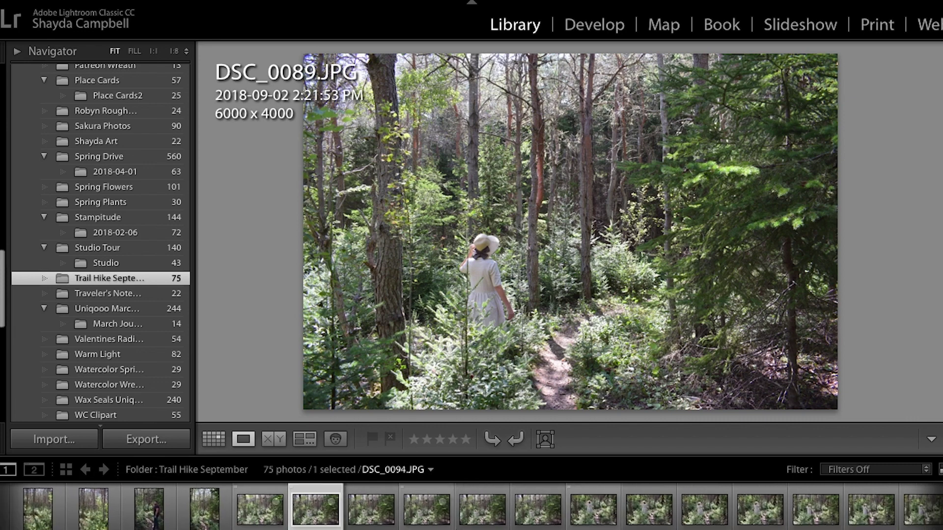
{"action": "key", "text": "Right"}
{"action": "key", "text": "Right"}
{"action": "key", "text": "Right"}
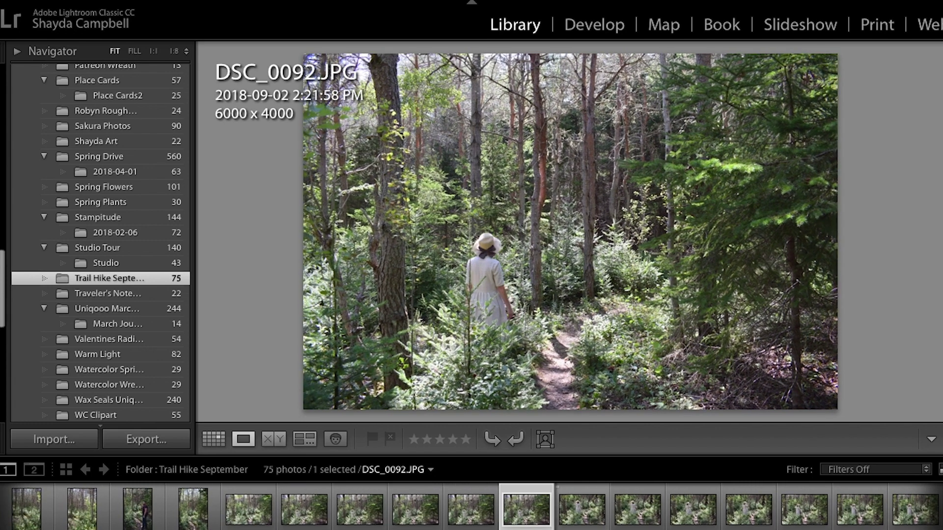
{"action": "key", "text": "Right"}
{"action": "key", "text": "Right"}
{"action": "key", "text": "Right"}
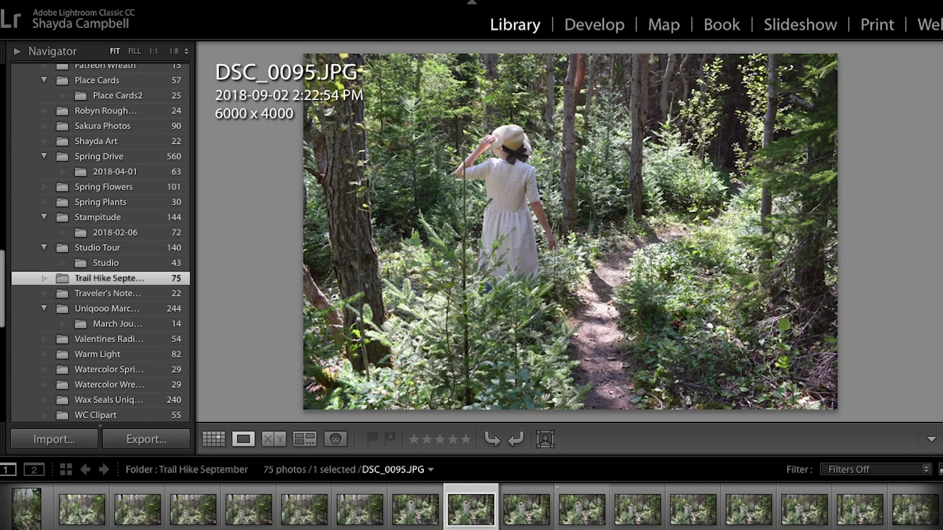
{"action": "key", "text": "Right"}
{"action": "key", "text": "Right"}
{"action": "key", "text": "Right"}
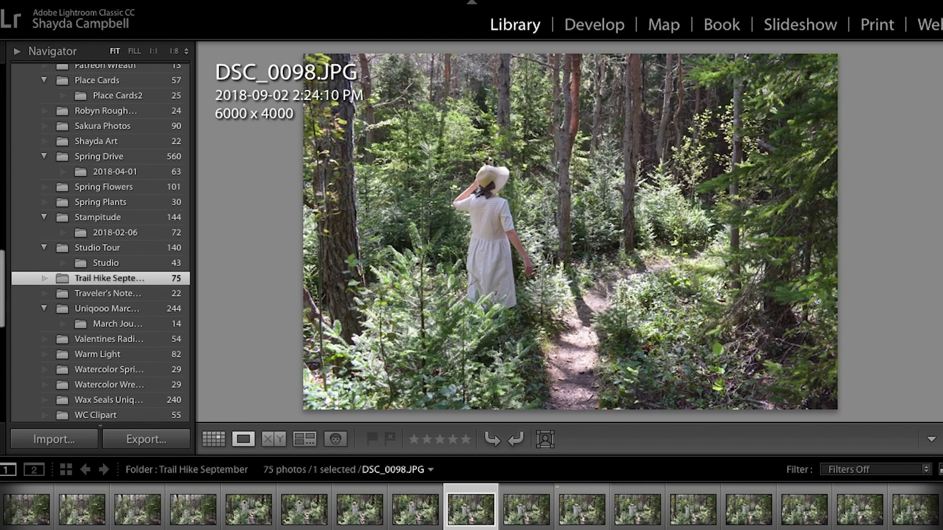
{"action": "key", "text": "Right"}
{"action": "key", "text": "Right"}
{"action": "key", "text": "Right"}
{"action": "key", "text": "Right"}
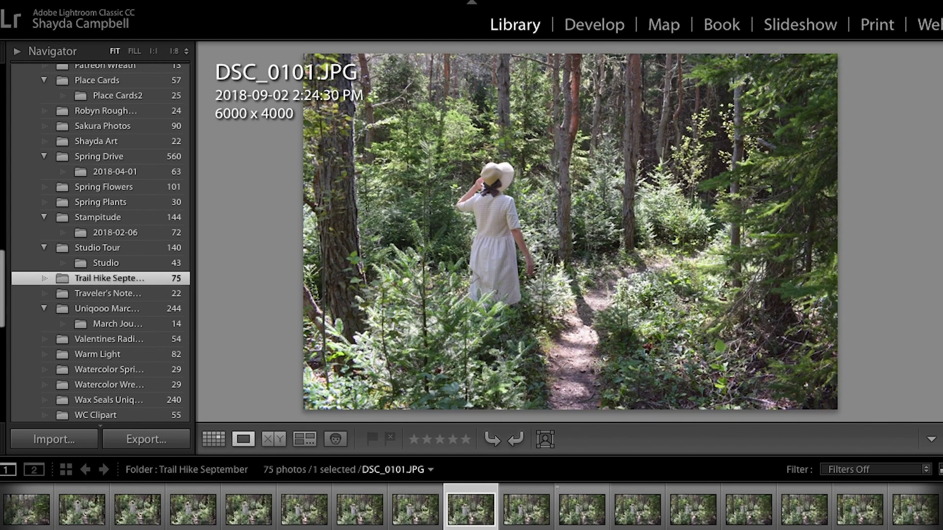
{"action": "key", "text": "Right"}
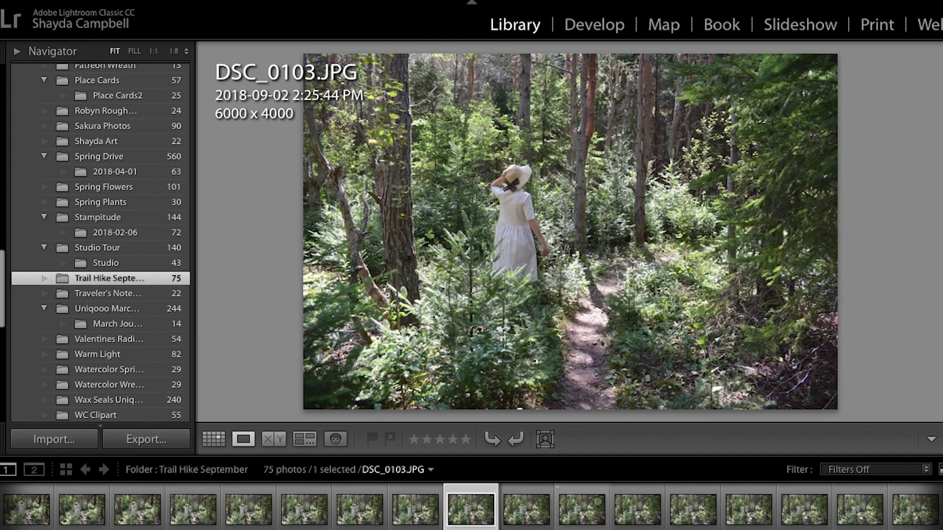
Step: Compare the similar poses between DSC_0101.JPG and DSC_0106.JPG, ending on DSC_0104.JPG
{"action": "key", "text": "Left"}
{"action": "key", "text": "Right"}
{"action": "key", "text": "Right"}
{"action": "key", "text": "Right"}
{"action": "key", "text": "Right"}
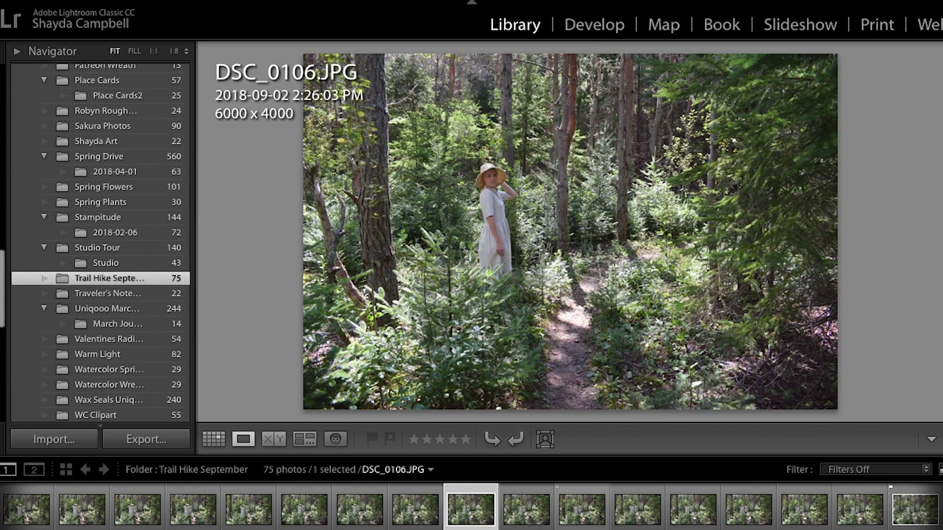
{"action": "key", "text": "Left"}
{"action": "key", "text": "Left"}
{"action": "key", "text": "Left"}
{"action": "key", "text": "Left"}
{"action": "key", "text": "Left"}
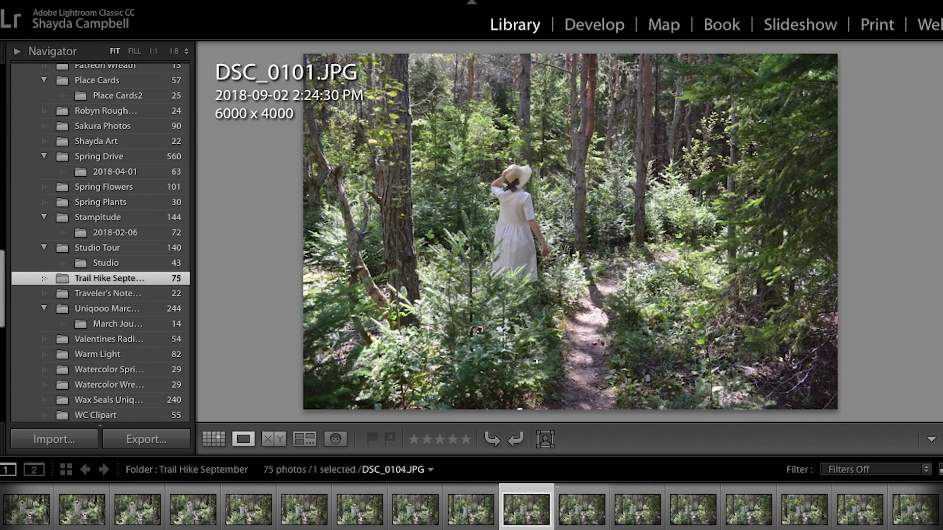
{"action": "key", "text": "Right"}
{"action": "key", "text": "Right"}
{"action": "key", "text": "Right"}
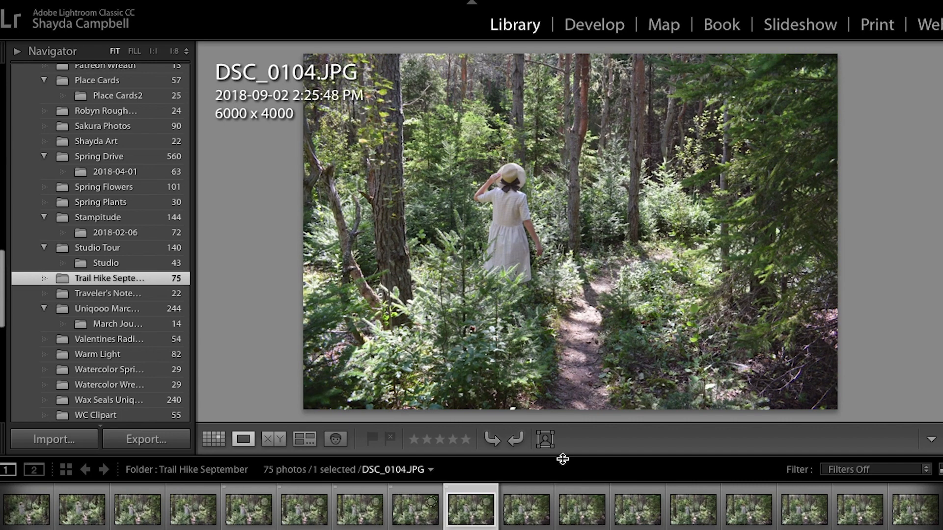
Step: Return to the start of the woman-on-path series and give DSC_0089.JPG, DSC_0091.JPG and DSC_0096.JPG five-star ratings
{"action": "scroll", "coordinate": [177, 520], "scroll_direction": "up", "scroll_amount": 8}
{"action": "left_click", "coordinate": [173, 515]}
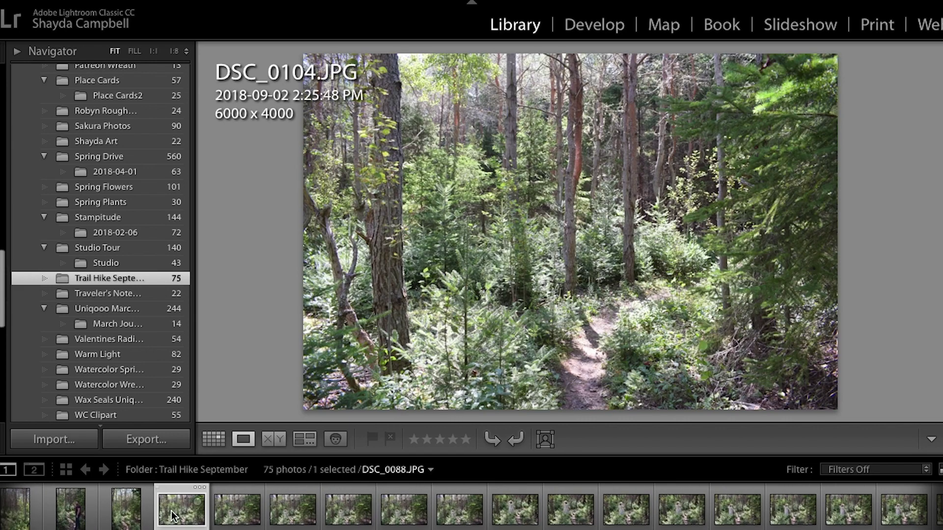
{"action": "key", "text": "Right"}
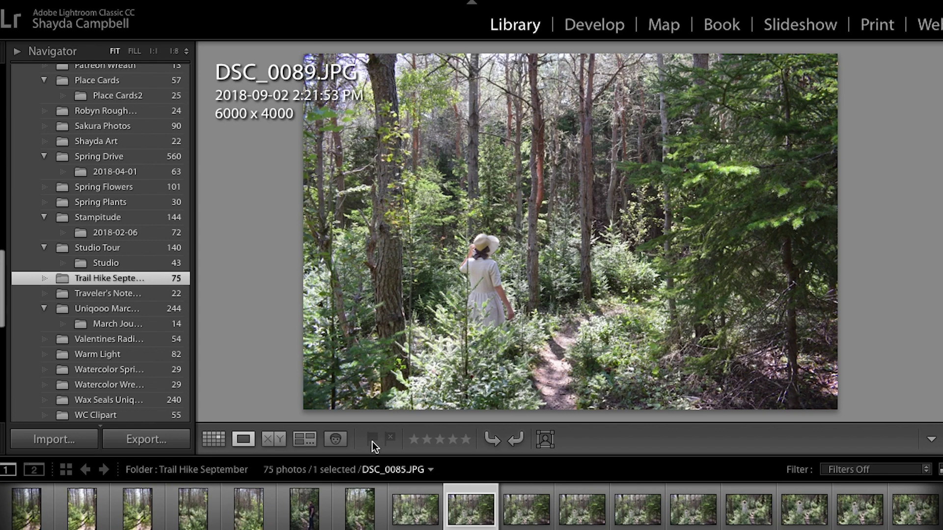
{"action": "left_click", "coordinate": [467, 440]}
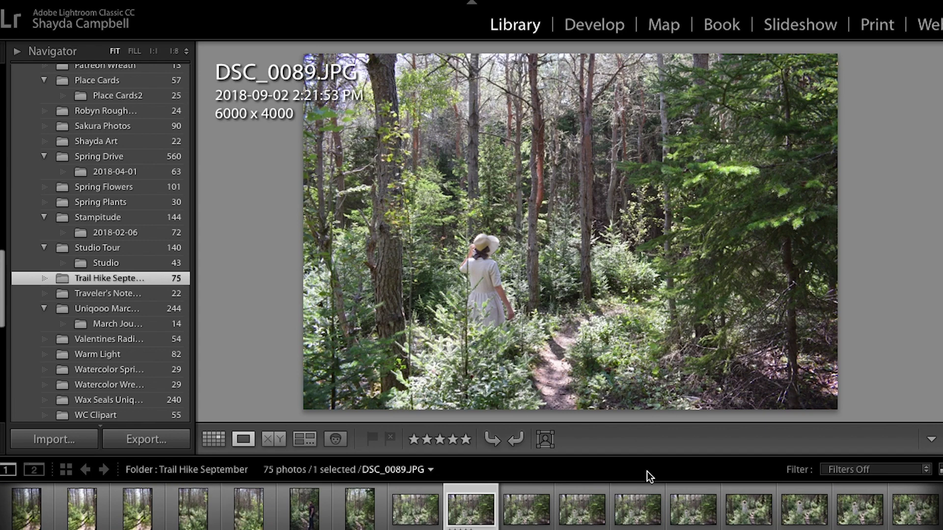
{"action": "key", "text": "Right"}
{"action": "key", "text": "Right"}
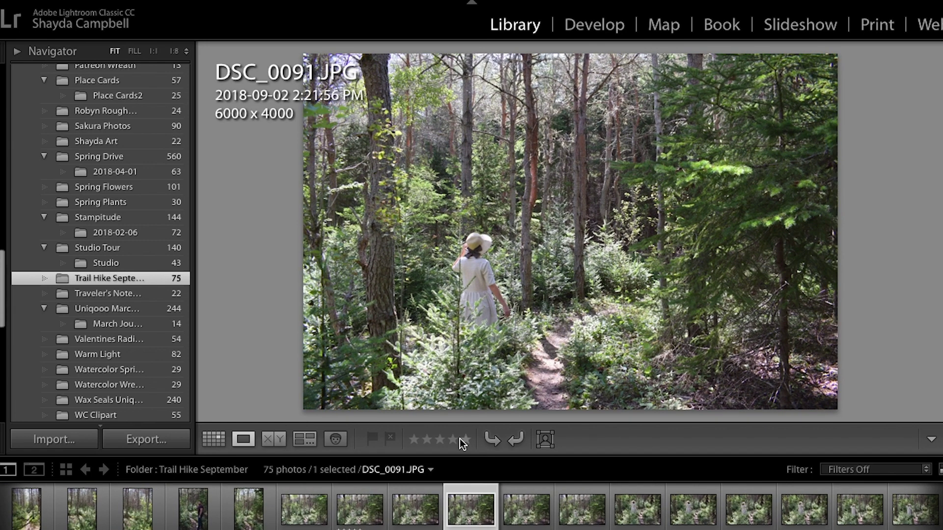
{"action": "key", "text": "Right"}
{"action": "key", "text": "Right"}
{"action": "key", "text": "Right"}
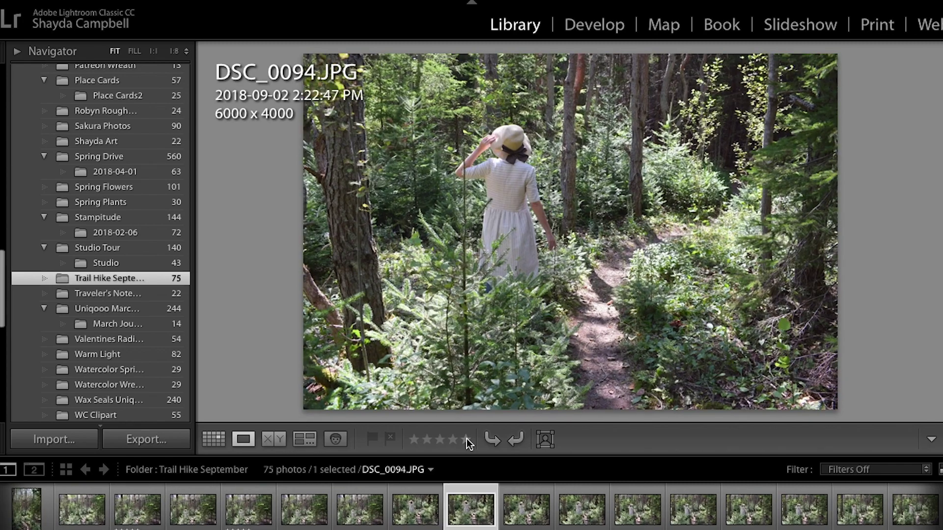
{"action": "key", "text": "Right"}
{"action": "left_click", "coordinate": [467, 438]}
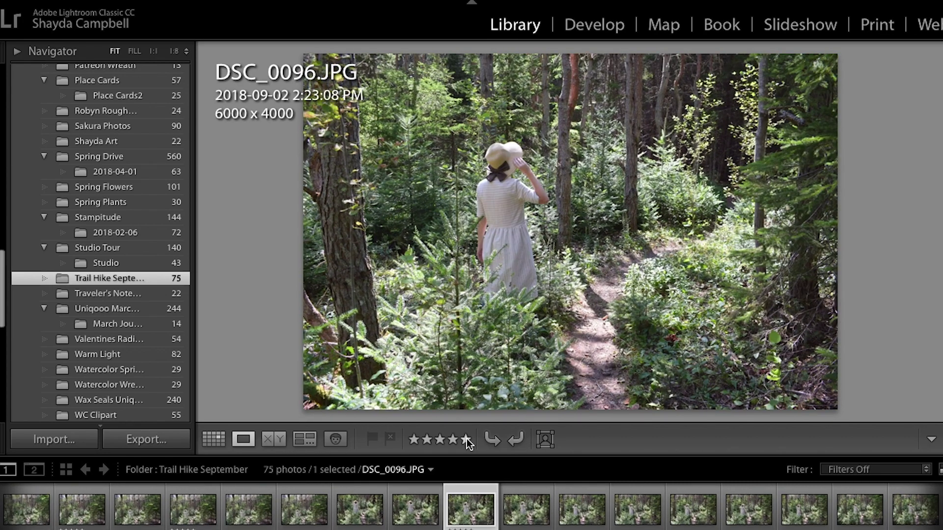
Step: Examine the shots following DSC_0096.JPG up to DSC_0104.JPG for further candidates to rate
{"action": "key", "text": "Right"}
{"action": "key", "text": "Right"}
{"action": "key", "text": "Right"}
{"action": "key", "text": "Right"}
{"action": "key", "text": "Right"}
{"action": "key", "text": "Right"}
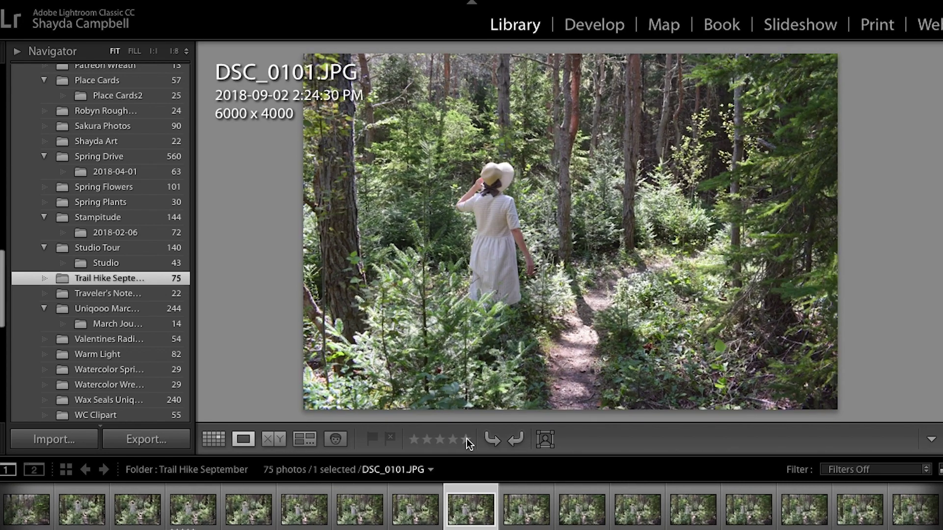
{"action": "key", "text": "Right"}
{"action": "key", "text": "Right"}
{"action": "key", "text": "Right"}
{"action": "key", "text": "Left"}
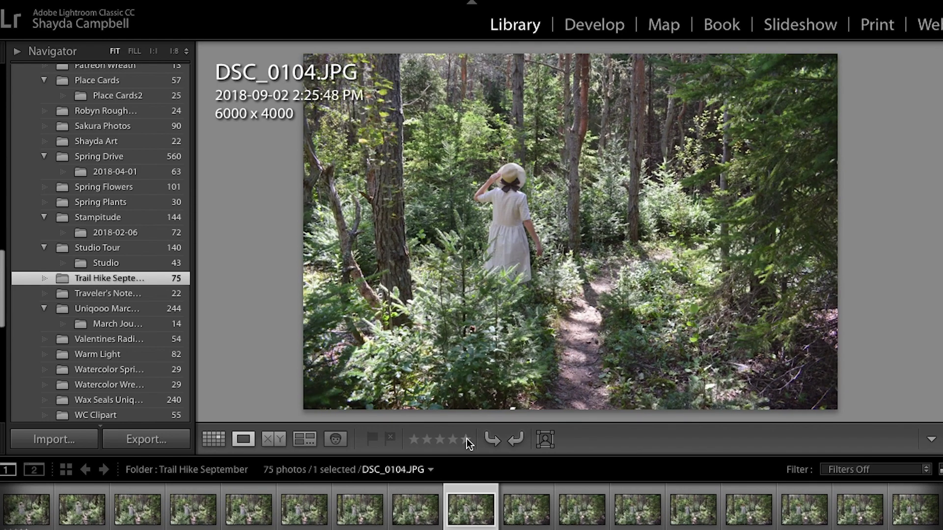
Step: Continue through the series to DSC_0114.JPG and give it a five-star rating
{"action": "key", "text": "Right"}
{"action": "key", "text": "Right"}
{"action": "key", "text": "Right"}
{"action": "key", "text": "Right"}
{"action": "key", "text": "Right"}
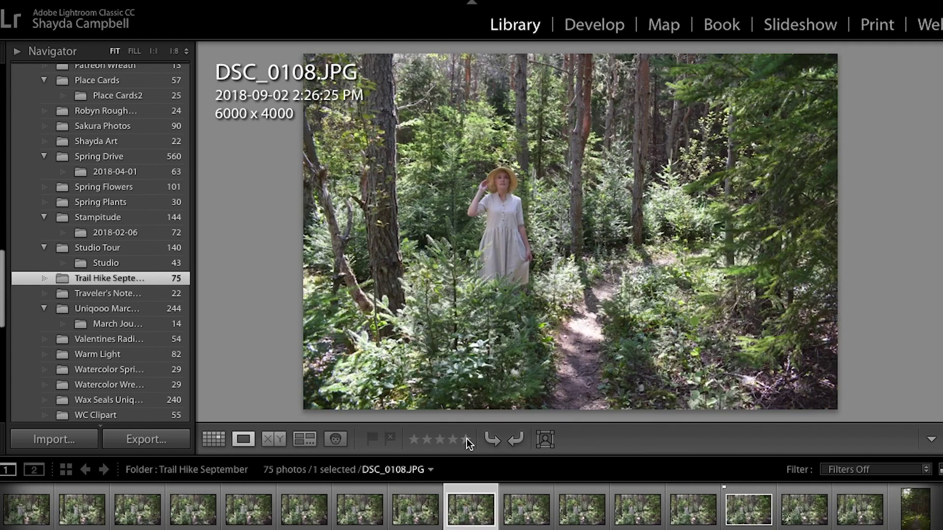
{"action": "key", "text": "Right"}
{"action": "key", "text": "Right"}
{"action": "key", "text": "Right"}
{"action": "key", "text": "Right"}
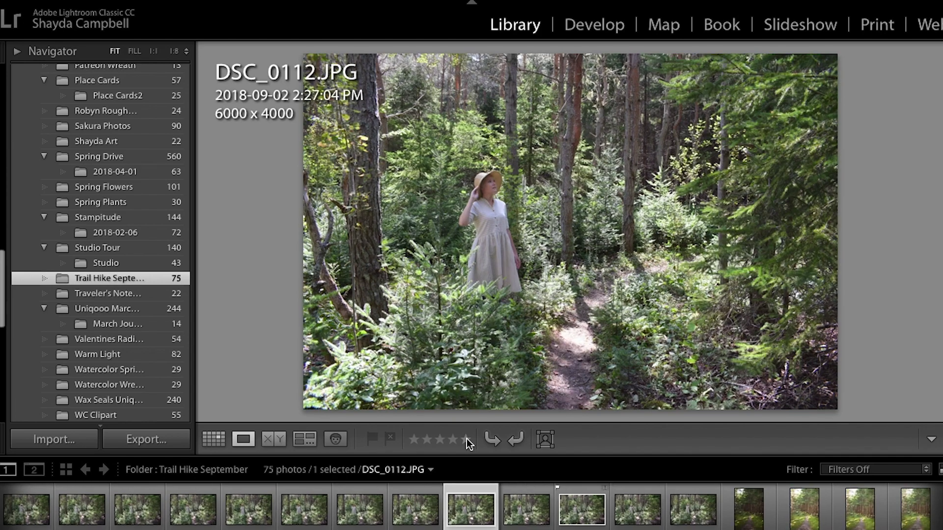
{"action": "key", "text": "Right"}
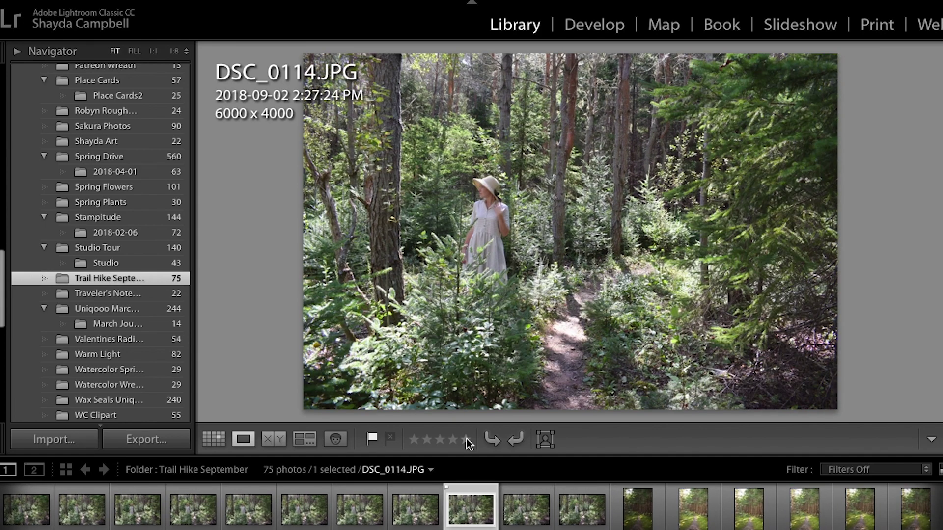
{"action": "left_click", "coordinate": [468, 441]}
Step: Compare DSC_0114.JPG with the neighbouring shots just before and after it
{"action": "key", "text": "Right"}
{"action": "key", "text": "Right"}
{"action": "key", "text": "Right"}
{"action": "key", "text": "Left"}
{"action": "key", "text": "Left"}
{"action": "key", "text": "Left"}
{"action": "key", "text": "Right"}
{"action": "key", "text": "Left"}
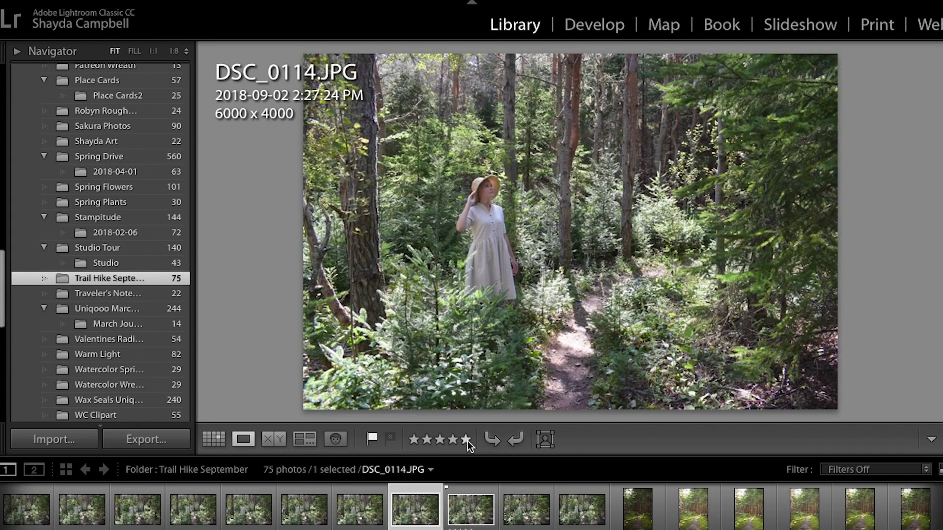
{"action": "key", "text": "Left"}
{"action": "key", "text": "Right"}
{"action": "key", "text": "Right"}
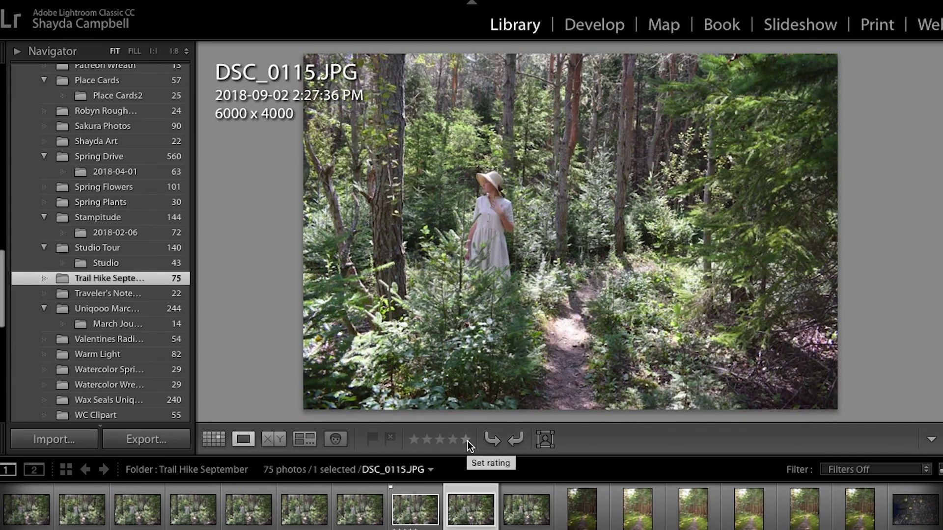
{"action": "key", "text": "Right"}
Step: Skip ahead through the remaining forest photos in the folder to view DSC_0150.JPG
{"action": "scroll", "coordinate": [694, 505], "scroll_direction": "down", "scroll_amount": 10}
{"action": "left_click", "coordinate": [694, 506]}
{"action": "left_click", "coordinate": [806, 508]}
{"action": "left_click", "coordinate": [883, 520]}
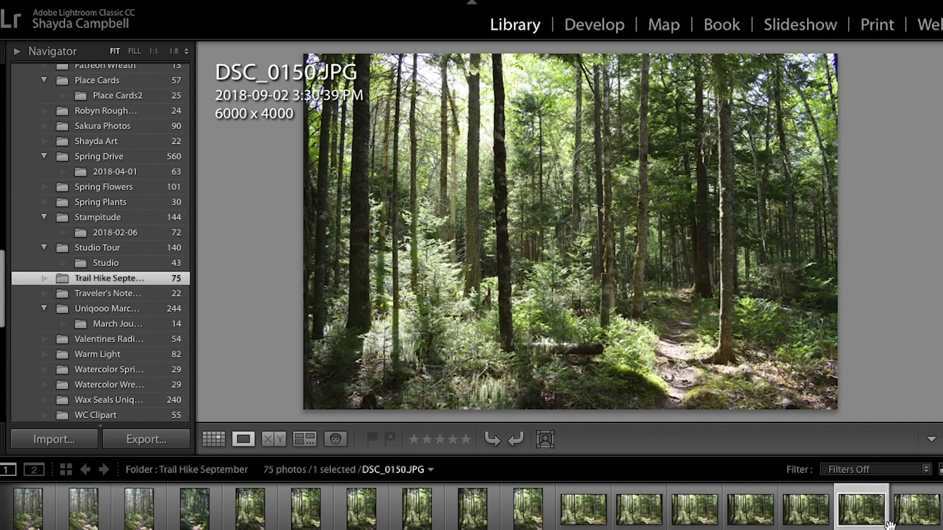
Step: Enable library filters and filter the folder by rating to show only five-star photos
{"action": "key", "text": "ctrl+l"}
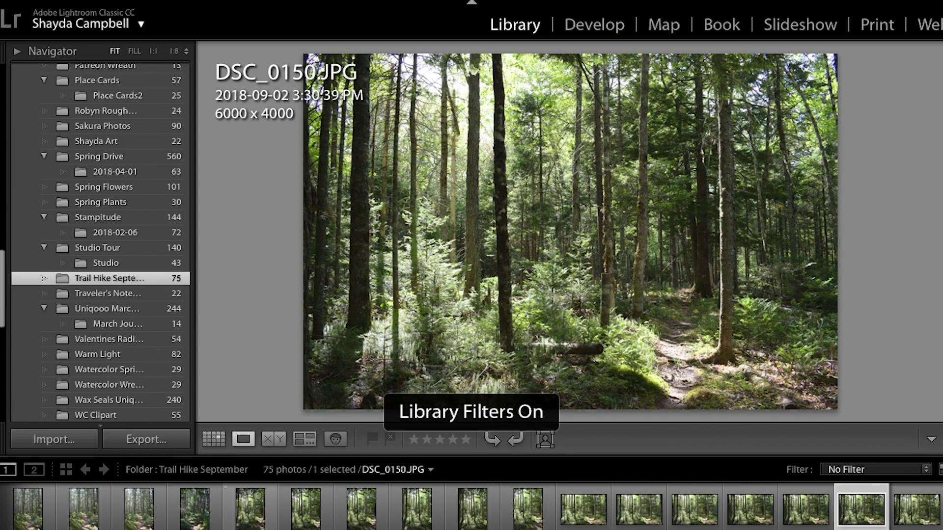
{"action": "left_click", "coordinate": [101, 0]}
{"action": "mouse_move", "coordinate": [148, 352]}
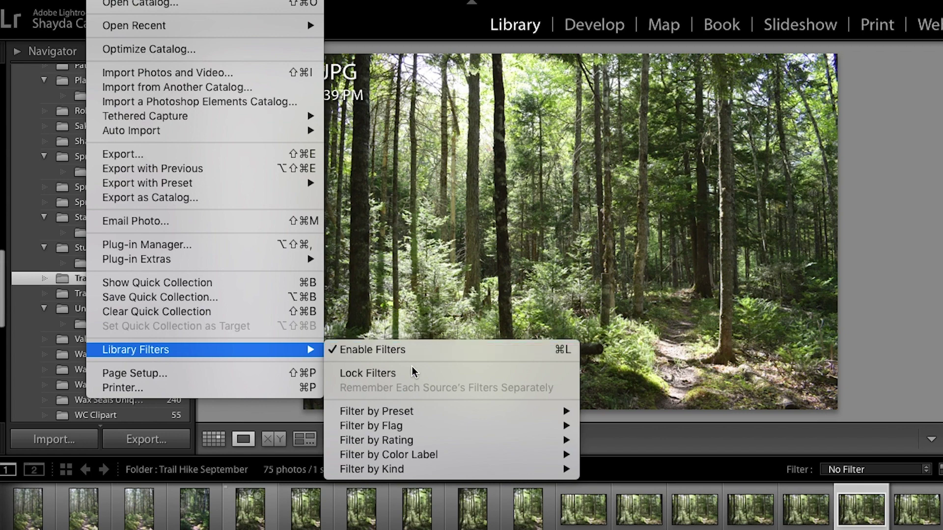
{"action": "mouse_move", "coordinate": [540, 441]}
{"action": "left_click", "coordinate": [630, 474]}
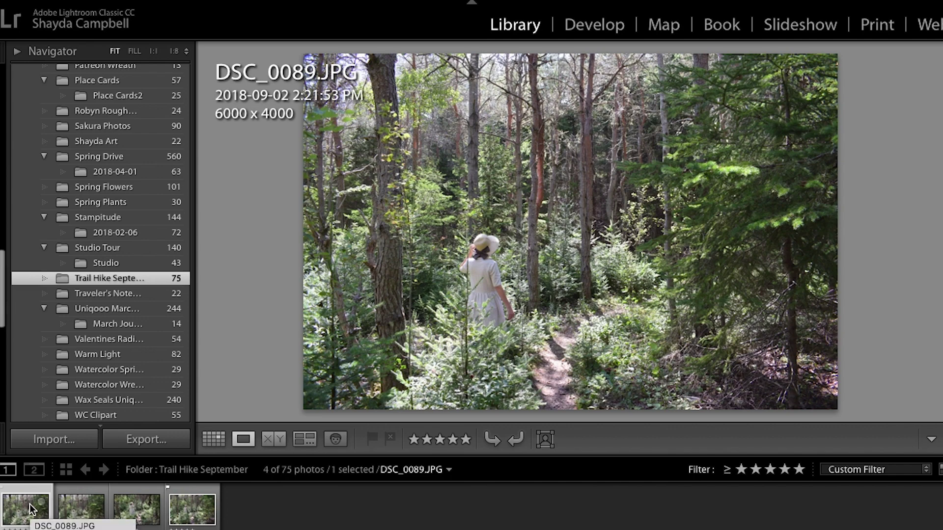
Step: Compare DSC_0089.JPG with DSC_0091.JPG, remove the five-star rating from DSC_0089.JPG, and move on to DSC_0096.JPG
{"action": "key", "text": "Right"}
{"action": "key", "text": "Left"}
{"action": "key", "text": "Right"}
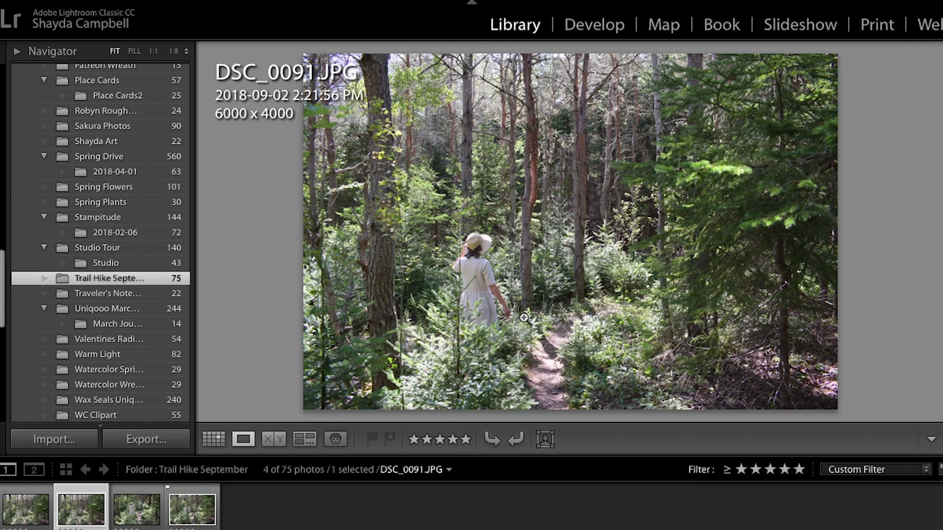
{"action": "left_click", "coordinate": [26, 510]}
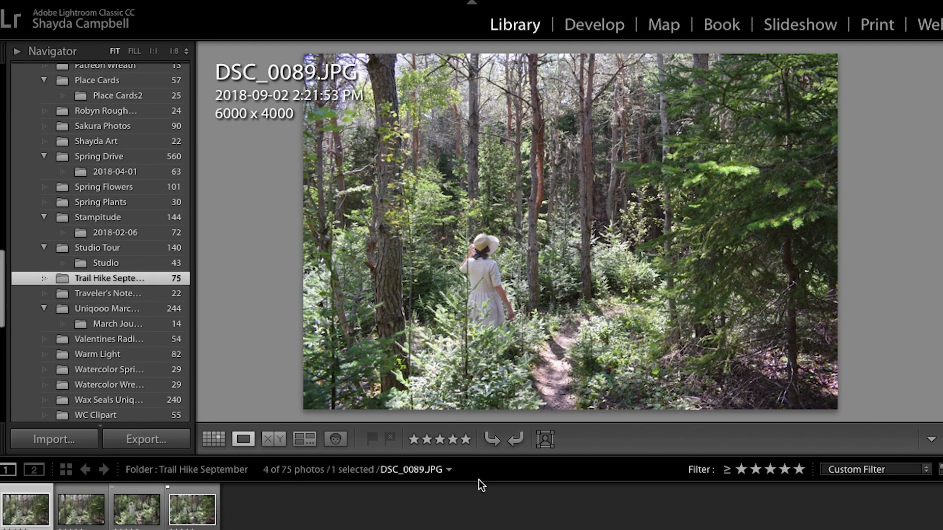
{"action": "left_click", "coordinate": [466, 440]}
{"action": "key", "text": "Right"}
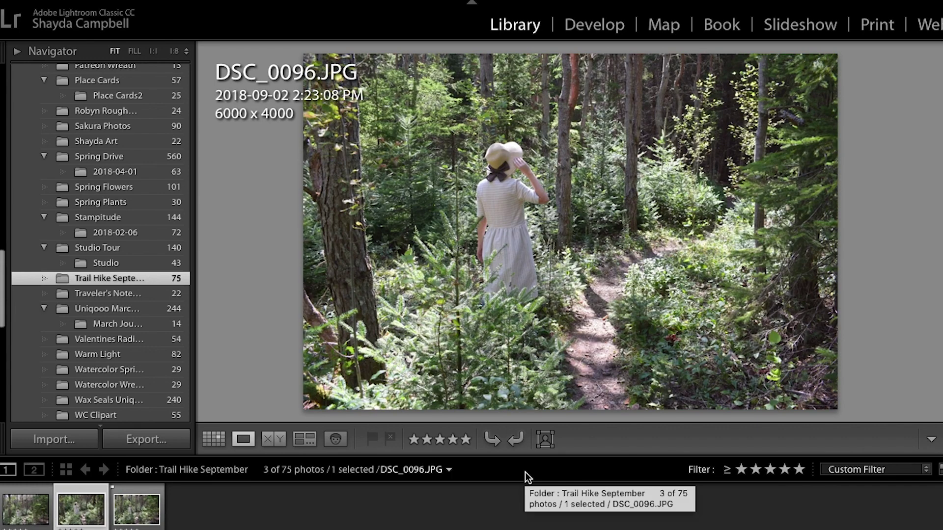
Step: Compare the remaining five-star photos and remove the five-star rating from DSC_0096.JPG
{"action": "key", "text": "Right"}
{"action": "key", "text": "Left"}
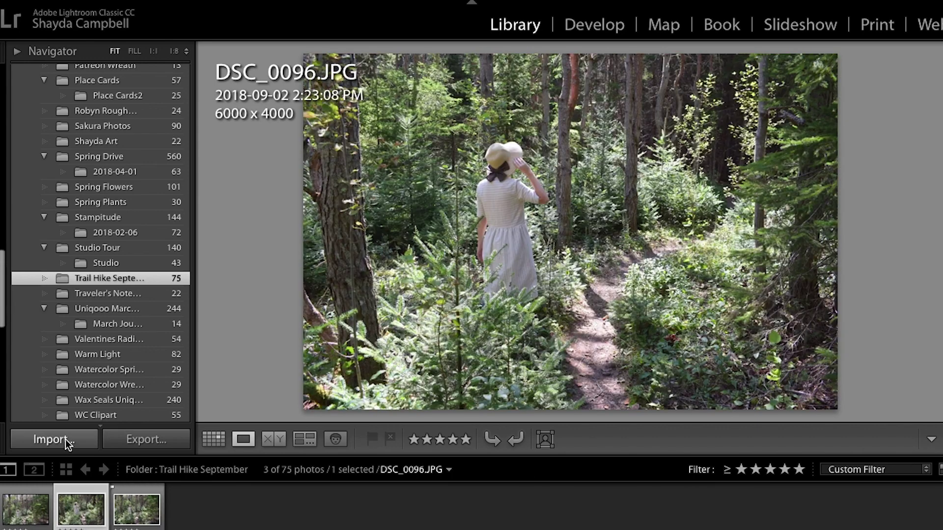
{"action": "left_click", "coordinate": [464, 440]}
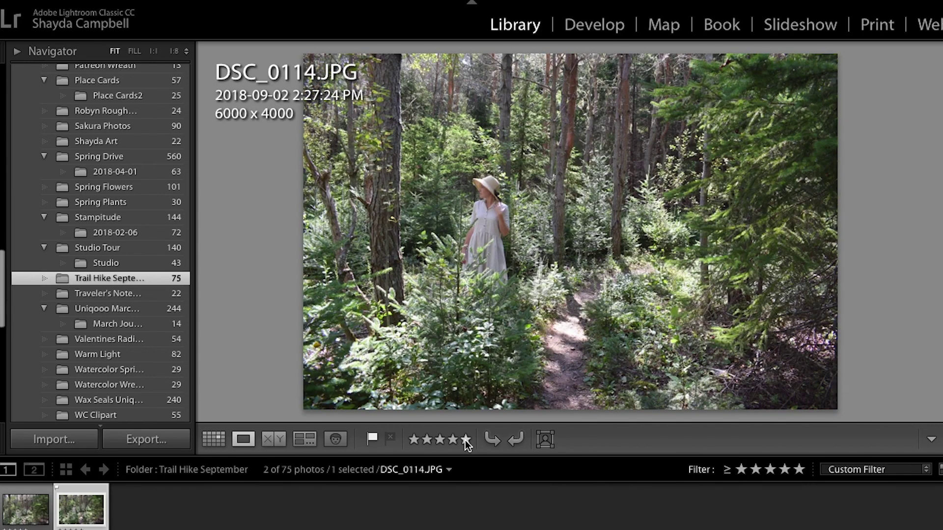
{"action": "key", "text": "Left"}
{"action": "key", "text": "Right"}
{"action": "key", "text": "Left"}
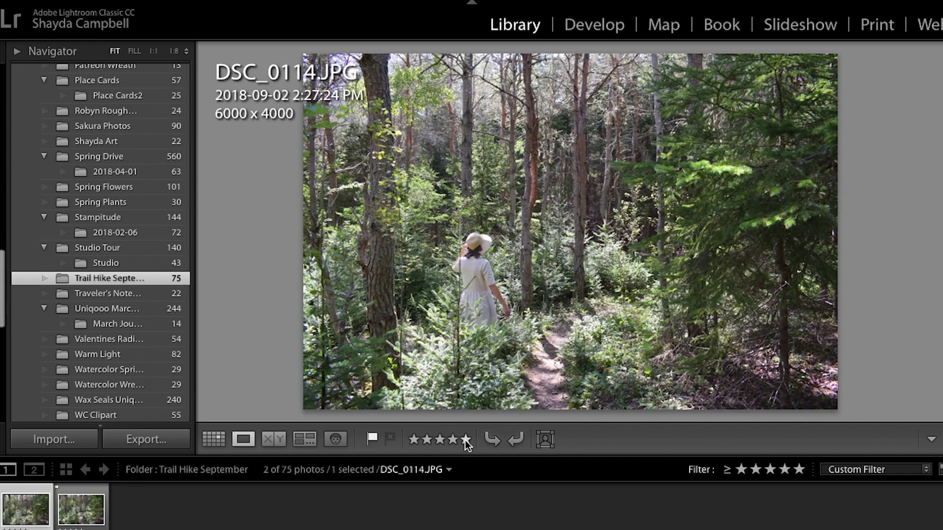
Step: Open DSC_0091.JPG for developing and set its crop aspect ratio to 1 x 1
{"action": "left_click", "coordinate": [600, 31]}
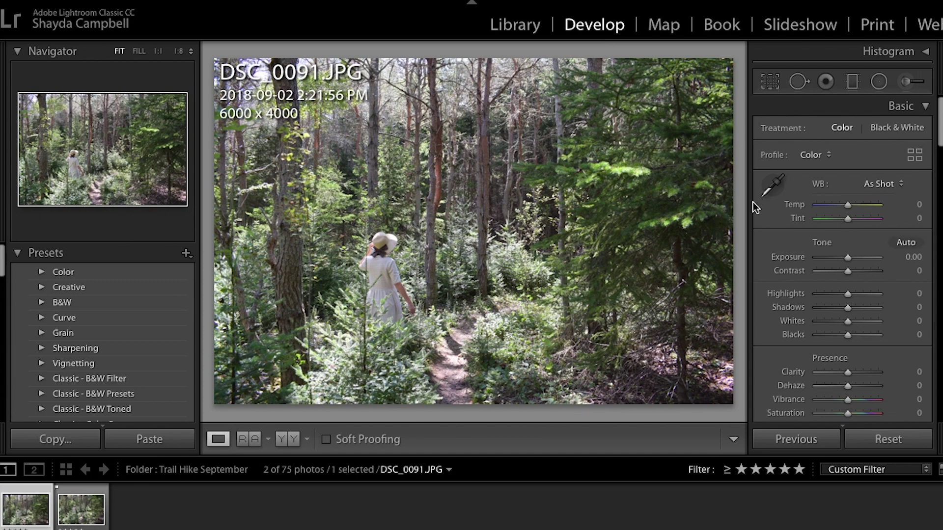
{"action": "left_click", "coordinate": [769, 80]}
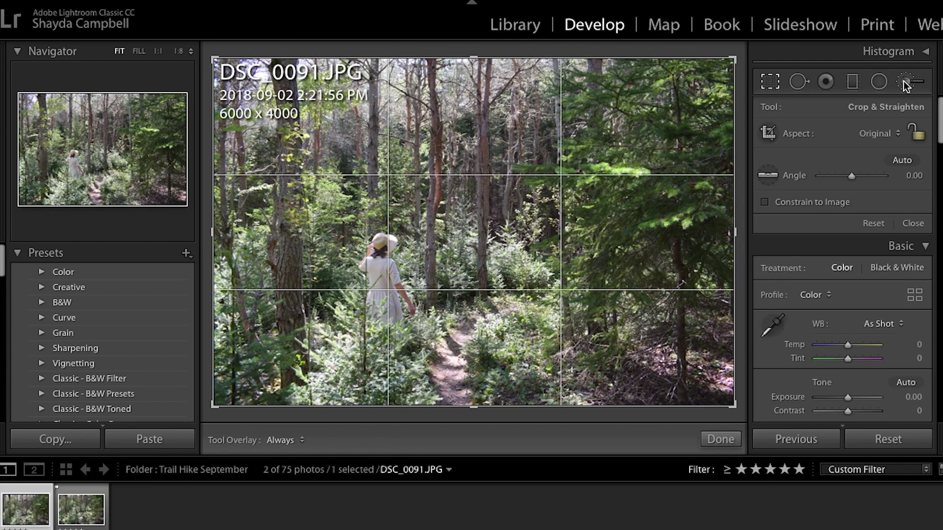
{"action": "left_click", "coordinate": [880, 133]}
{"action": "left_click", "coordinate": [858, 163]}
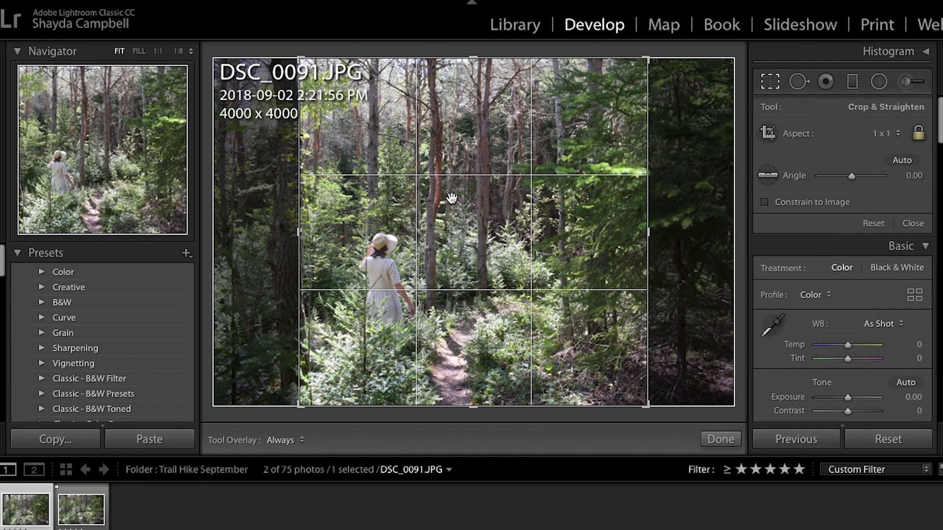
Step: Reposition and resize the square crop of DSC_0091.JPG to about 3645 x 3645 around the woman and path, and apply it
{"action": "left_click_drag", "start_coordinate": [447, 202], "coordinate": [486, 245]}
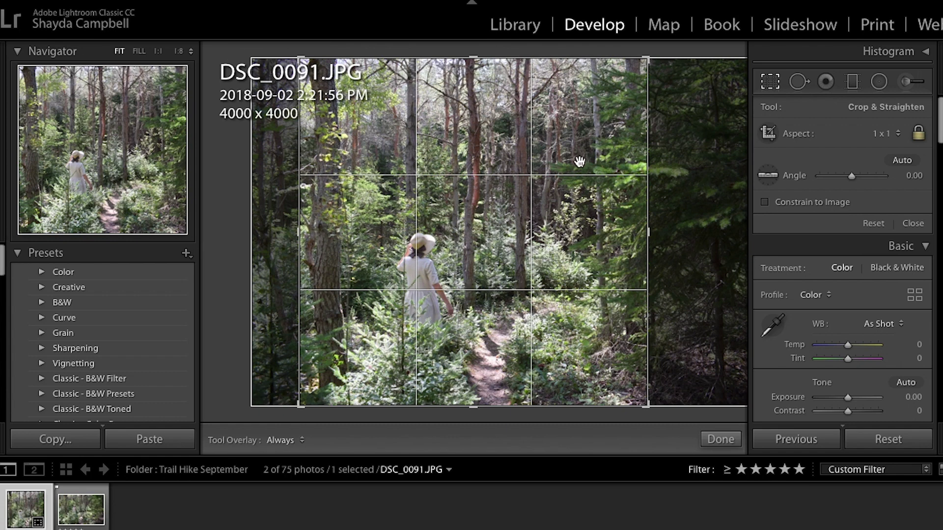
{"action": "left_click_drag", "start_coordinate": [509, 235], "coordinate": [487, 240]}
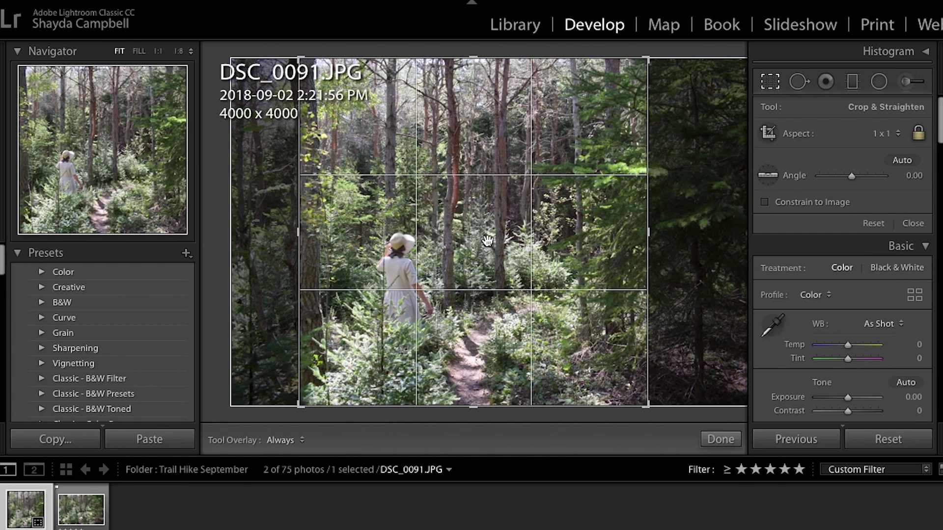
{"action": "left_click_drag", "start_coordinate": [488, 242], "coordinate": [582, 231]}
{"action": "left_click_drag", "start_coordinate": [647, 65], "coordinate": [620, 69]}
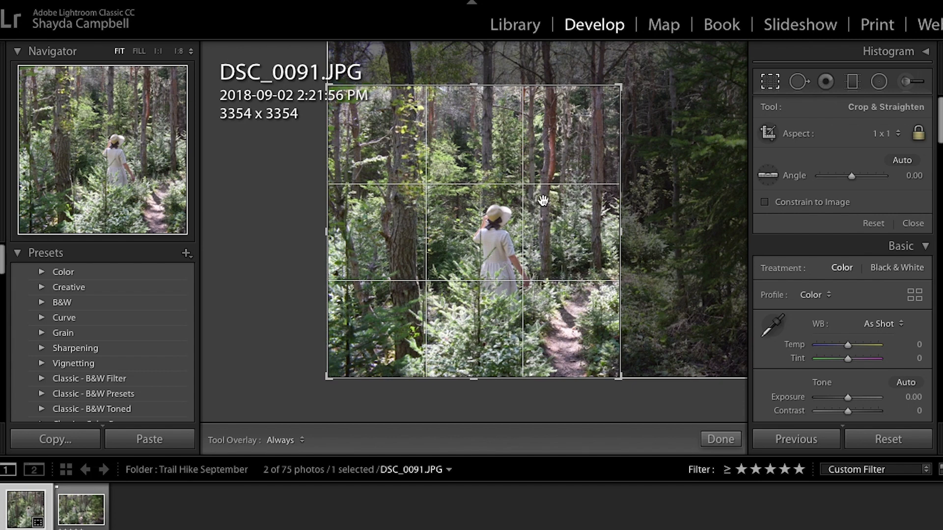
{"action": "left_click_drag", "start_coordinate": [509, 224], "coordinate": [509, 246]}
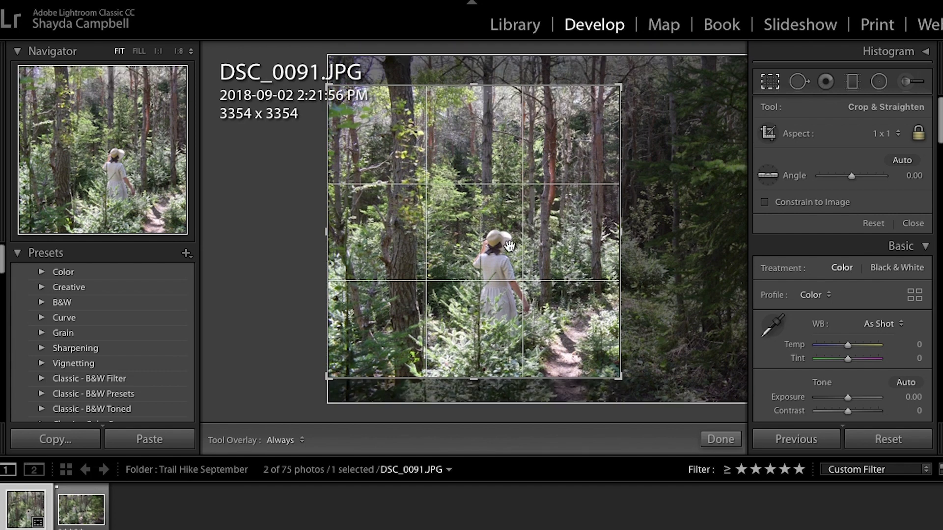
{"action": "left_click_drag", "start_coordinate": [509, 247], "coordinate": [438, 240]}
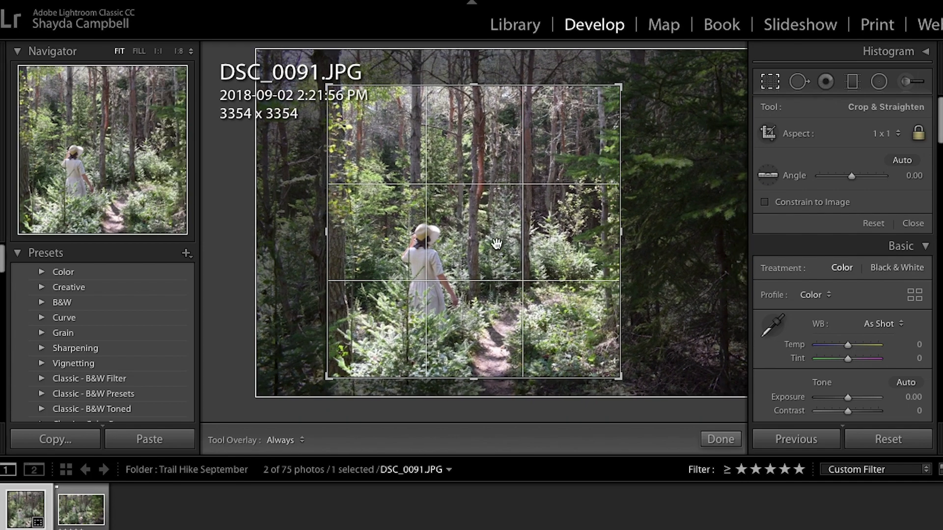
{"action": "left_click_drag", "start_coordinate": [567, 256], "coordinate": [567, 245]}
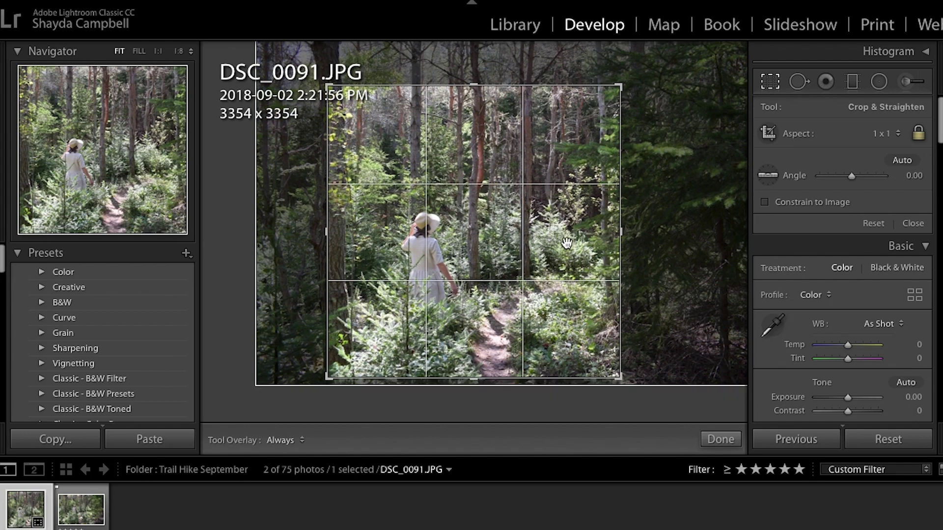
{"action": "left_click_drag", "start_coordinate": [620, 86], "coordinate": [634, 62]}
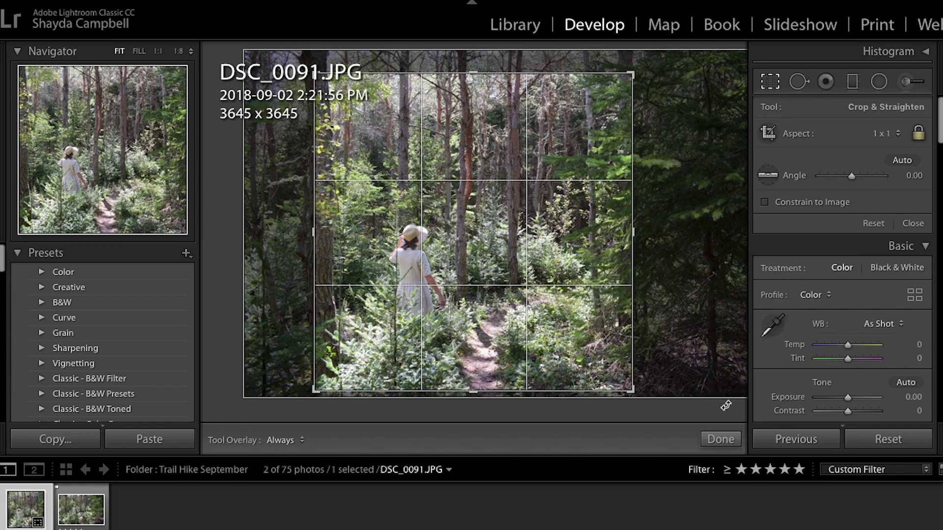
{"action": "left_click", "coordinate": [720, 440]}
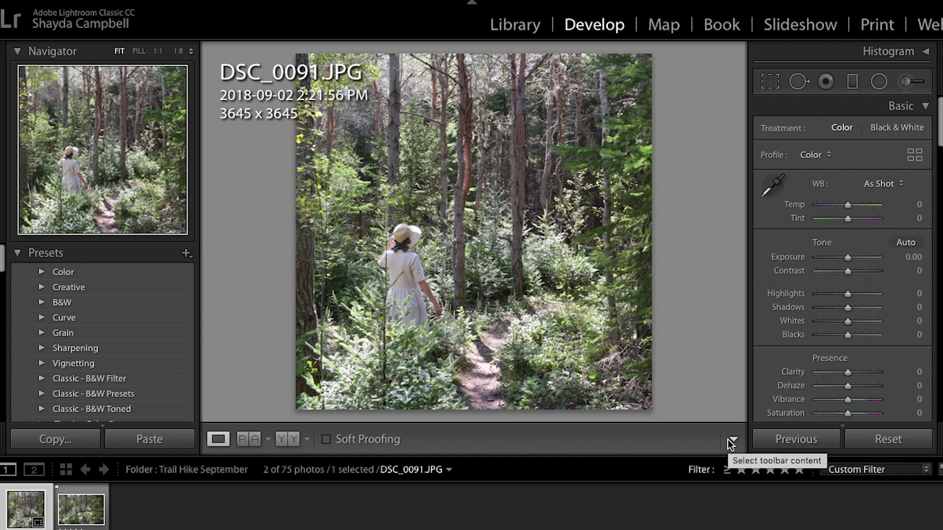
Step: Crop DSC_0114.JPG to a 16 x 9 aspect ratio, shifting the frame towards the upper part of the photo, and apply it
{"action": "key", "text": "Right"}
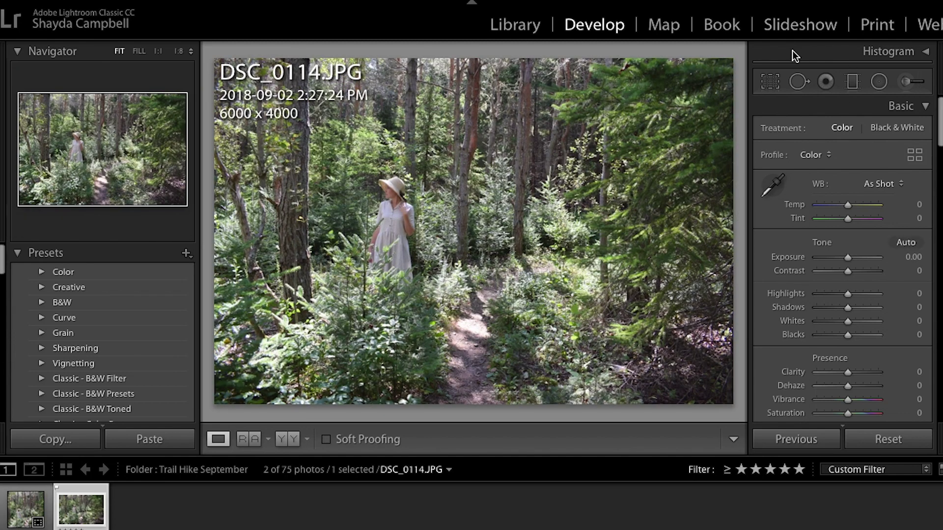
{"action": "left_click", "coordinate": [769, 82]}
{"action": "left_click", "coordinate": [882, 133]}
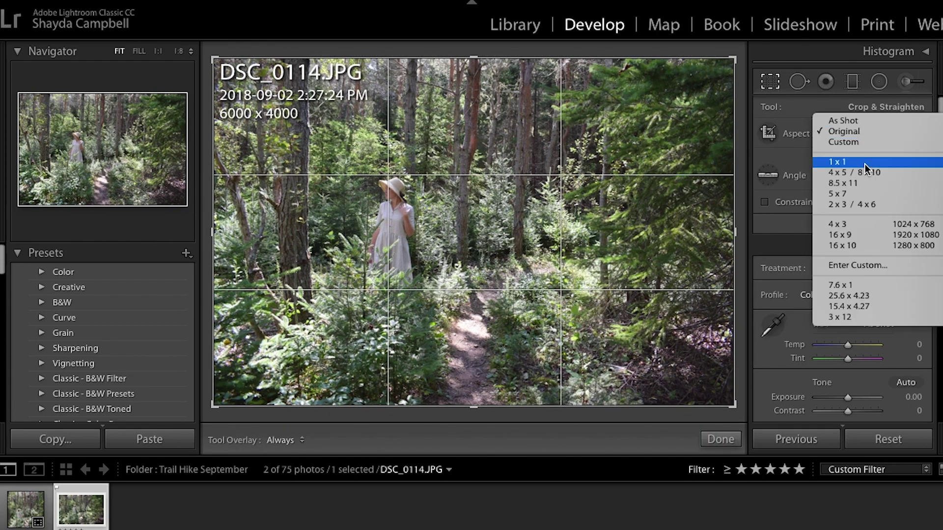
{"action": "left_click", "coordinate": [845, 232]}
{"action": "left_click_drag", "start_coordinate": [484, 251], "coordinate": [484, 273]}
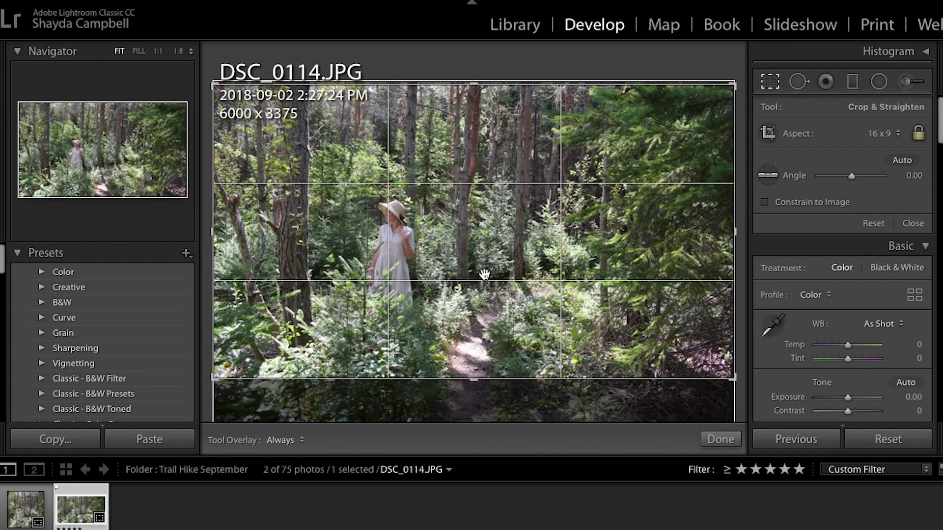
{"action": "mouse_move", "coordinate": [484, 274]}
{"action": "left_mouse_down"}
{"action": "mouse_move", "coordinate": [486, 306]}
{"action": "mouse_move", "coordinate": [490, 268]}
{"action": "left_mouse_up"}
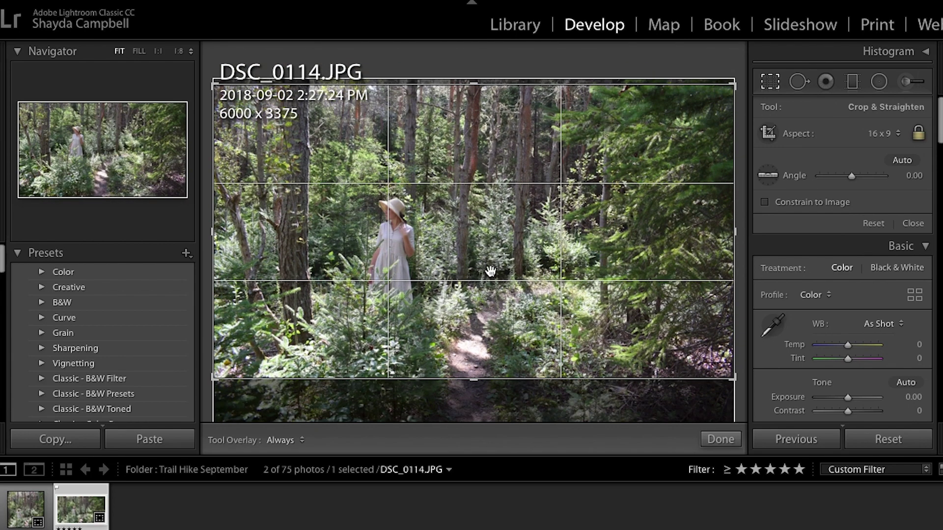
{"action": "left_click", "coordinate": [720, 439]}
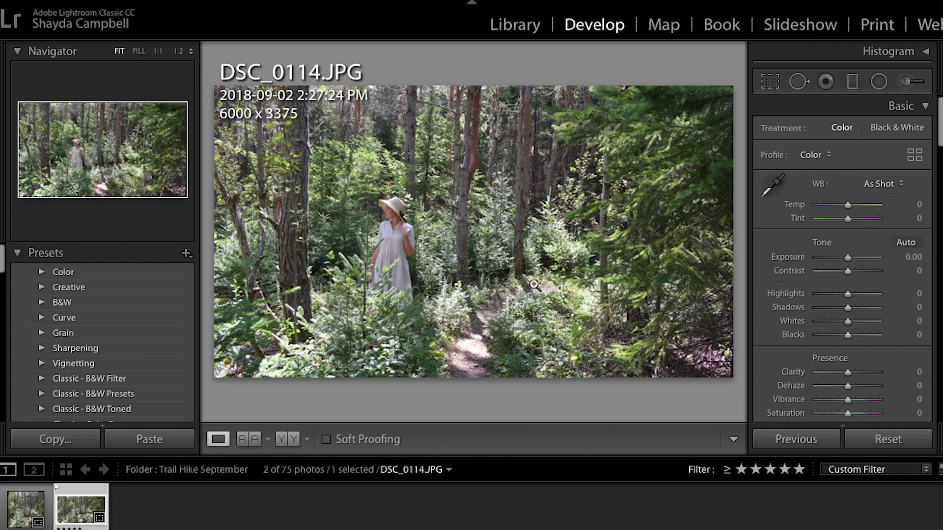
Step: Try straightening the cropped DSC_0114.JPG, reset its angle to 0 and apply the crop
{"action": "left_click", "coordinate": [769, 80]}
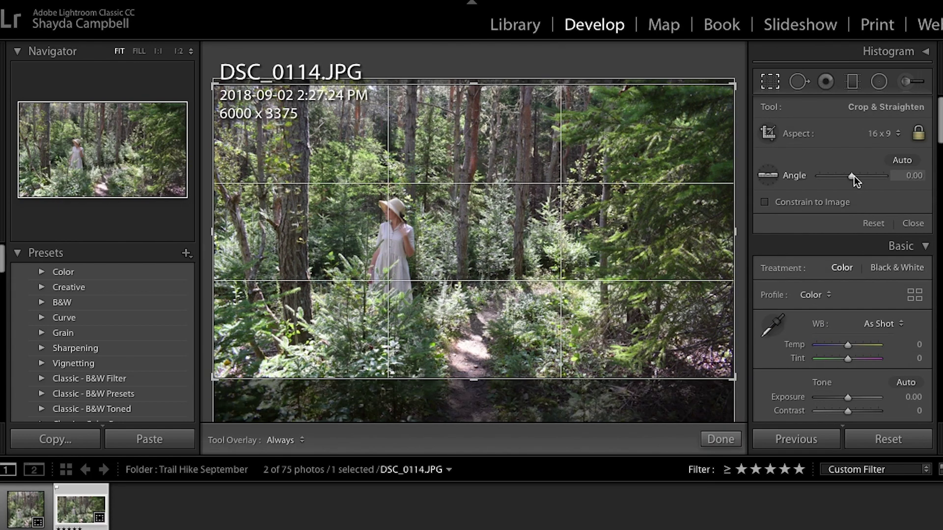
{"action": "left_click_drag", "start_coordinate": [852, 178], "coordinate": [851, 178]}
{"action": "left_click", "coordinate": [913, 176]}
{"action": "type", "text": "0"}
{"action": "key", "text": "Return"}
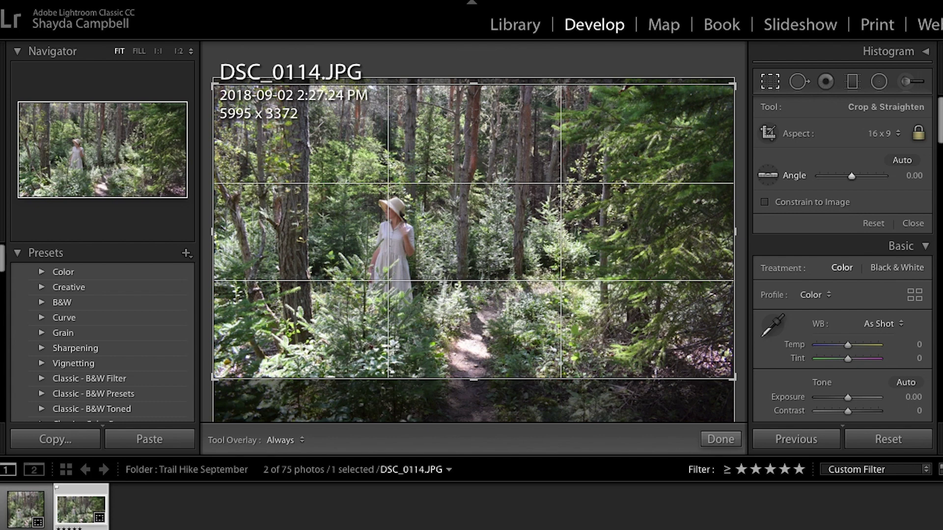
{"action": "left_click", "coordinate": [719, 439]}
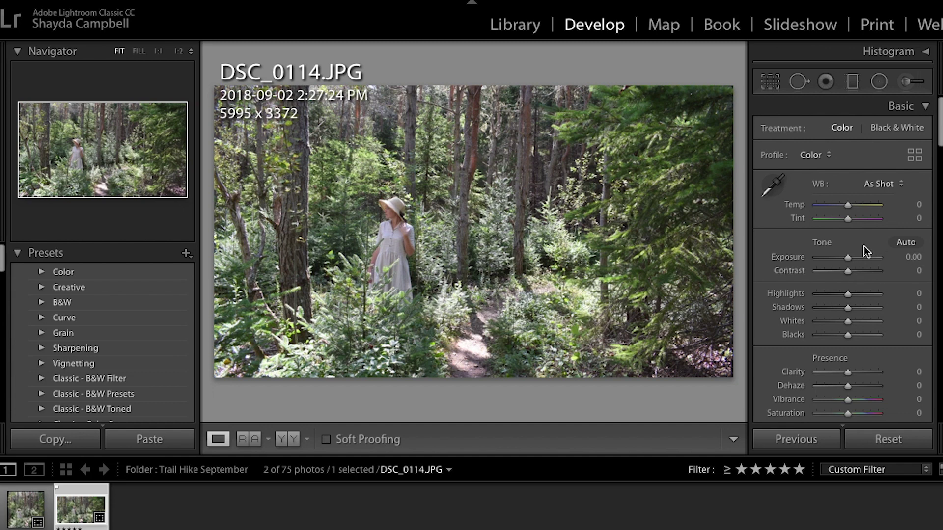
Step: Try the color temperature and contrast adjustments on DSC_0114.JPG, and set Exposure to +0.15 and Highlights to +3
{"action": "scroll", "coordinate": [864, 246], "scroll_direction": "down", "scroll_amount": 2}
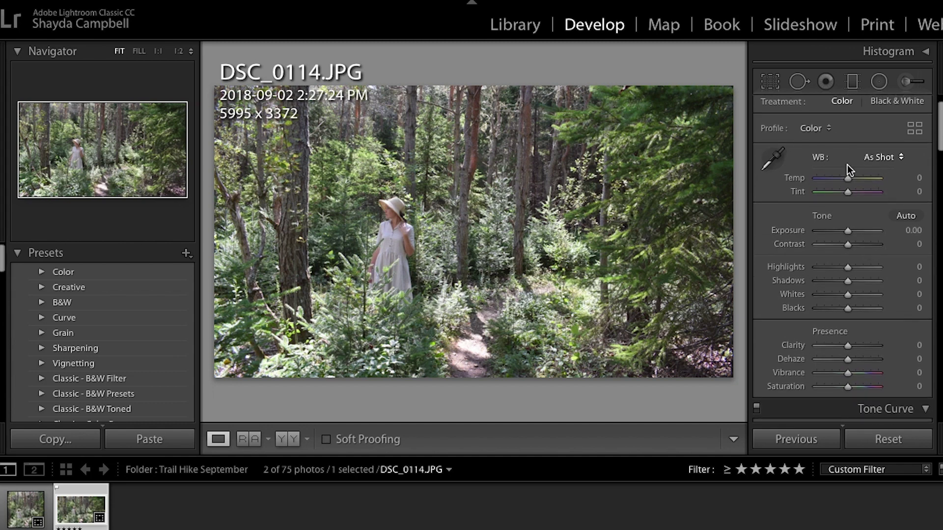
{"action": "left_click_drag", "start_coordinate": [847, 178], "coordinate": [848, 180]}
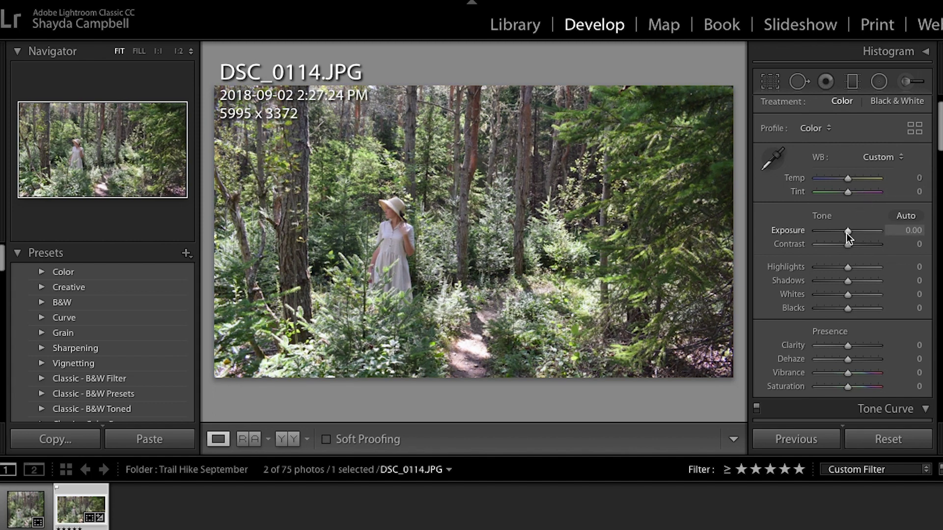
{"action": "mouse_move", "coordinate": [846, 232]}
{"action": "left_mouse_down"}
{"action": "mouse_move", "coordinate": [846, 243]}
{"action": "mouse_move", "coordinate": [831, 242]}
{"action": "mouse_move", "coordinate": [853, 239]}
{"action": "mouse_move", "coordinate": [845, 243]}
{"action": "left_mouse_up"}
{"action": "scroll", "coordinate": [850, 293], "scroll_direction": "down", "scroll_amount": 1}
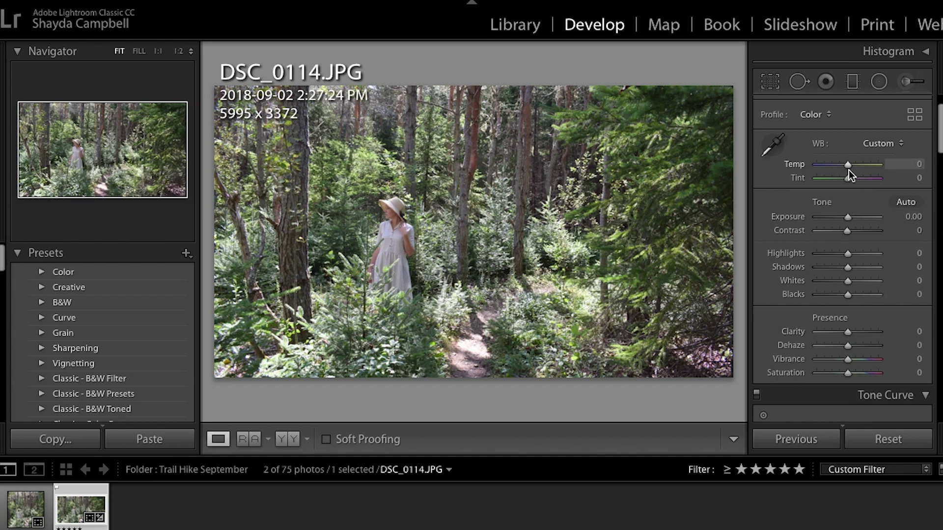
{"action": "left_click_drag", "start_coordinate": [850, 223], "coordinate": [850, 224]}
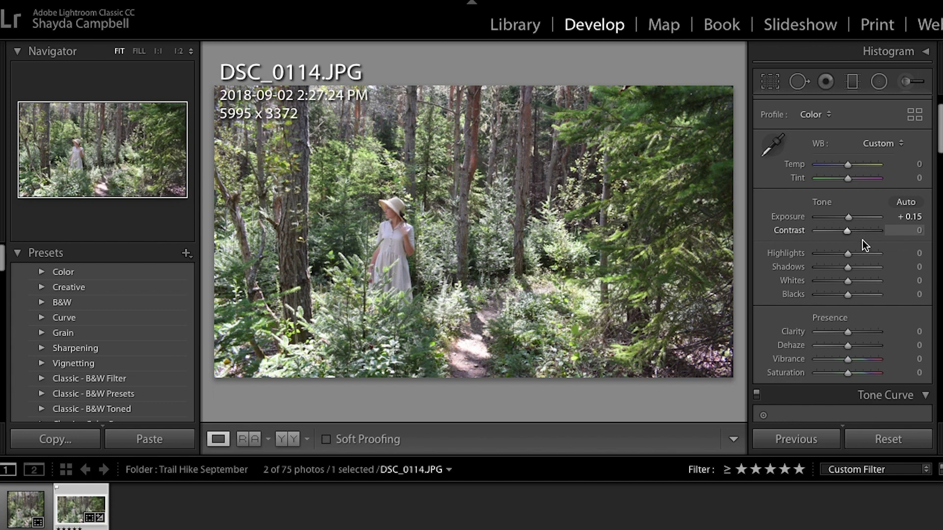
{"action": "left_click_drag", "start_coordinate": [847, 252], "coordinate": [848, 255]}
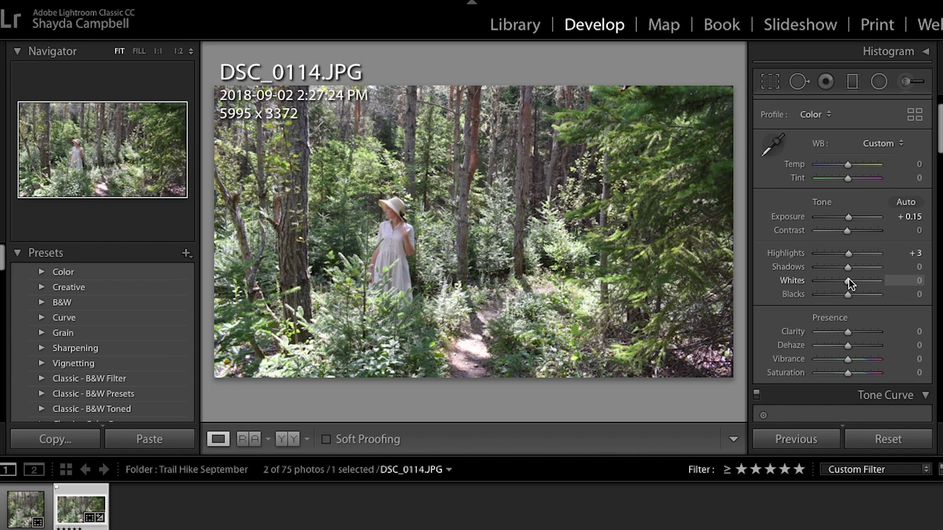
Step: Try adjusting the green saturation of DSC_0114.JPG in the HSL settings
{"action": "scroll", "coordinate": [847, 310], "scroll_direction": "down", "scroll_amount": 5}
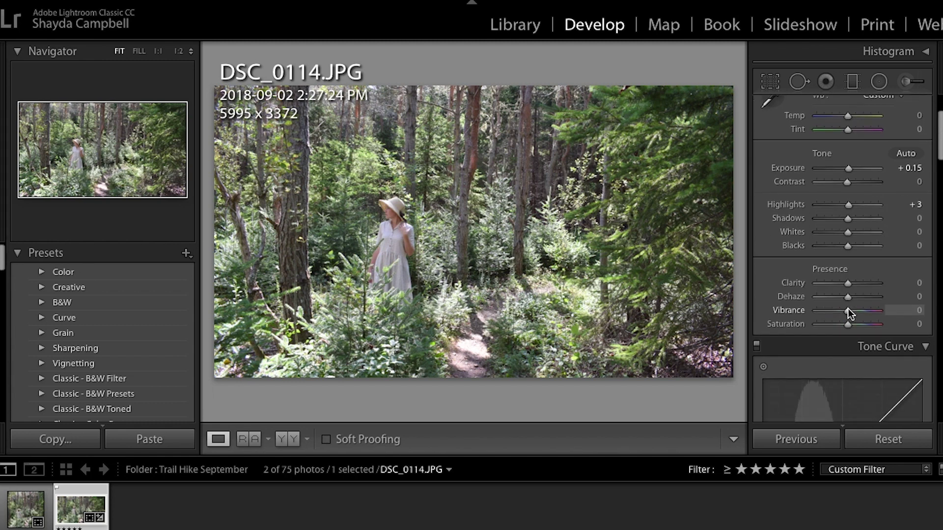
{"action": "scroll", "coordinate": [847, 308], "scroll_direction": "down", "scroll_amount": 15}
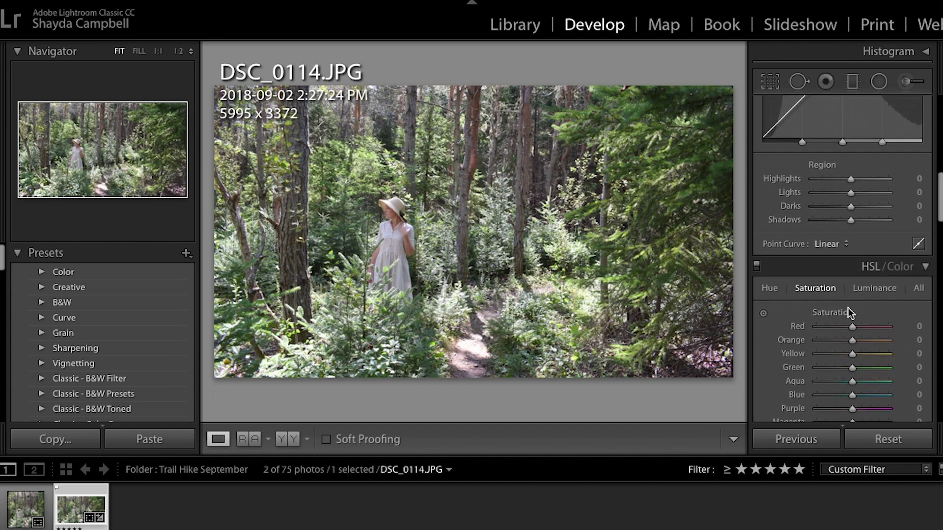
{"action": "scroll", "coordinate": [847, 308], "scroll_direction": "down", "scroll_amount": 3}
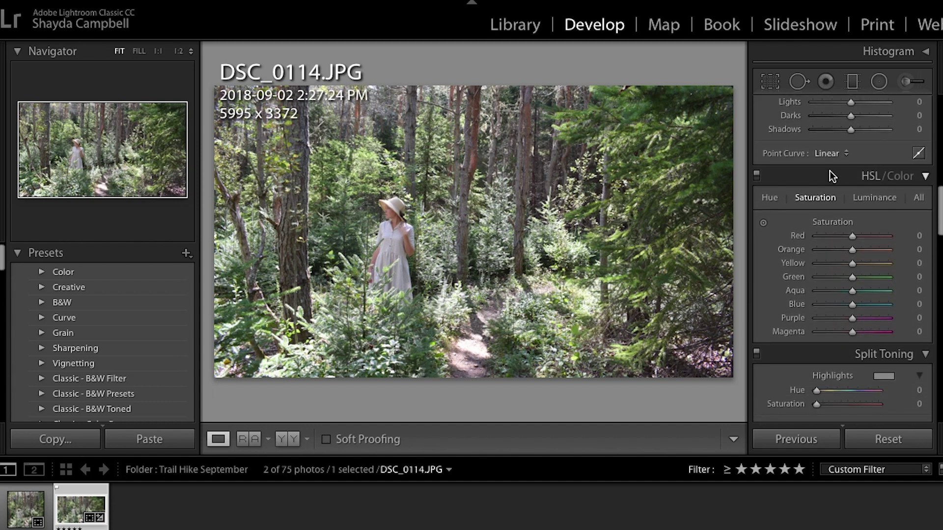
{"action": "left_click", "coordinate": [924, 177]}
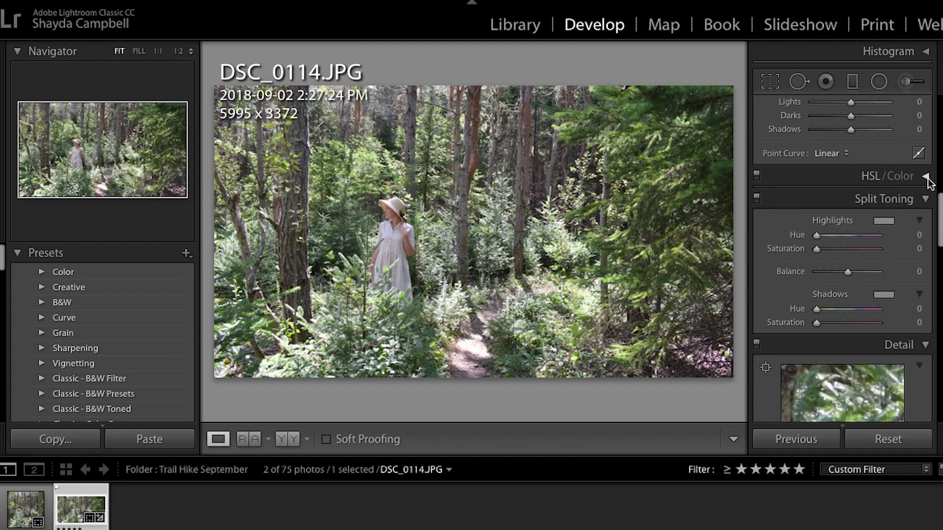
{"action": "left_click", "coordinate": [925, 177]}
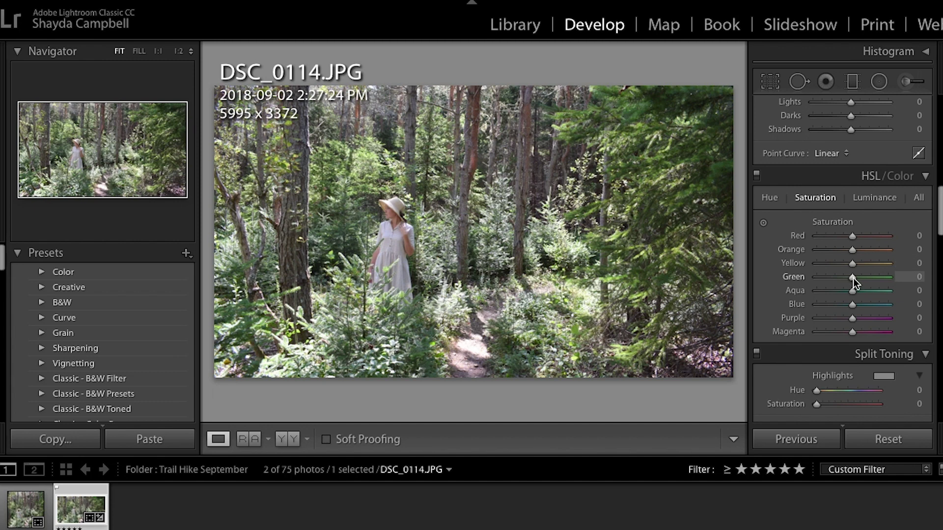
{"action": "mouse_move", "coordinate": [851, 277]}
{"action": "left_mouse_down"}
{"action": "mouse_move", "coordinate": [896, 277]}
{"action": "mouse_move", "coordinate": [814, 277]}
{"action": "mouse_move", "coordinate": [876, 276]}
{"action": "mouse_move", "coordinate": [829, 279]}
{"action": "mouse_move", "coordinate": [850, 279]}
{"action": "left_mouse_up"}
Step: Try the green luminance of DSC_0114.JPG at -100, and raise it to +87
{"action": "left_click", "coordinate": [879, 198]}
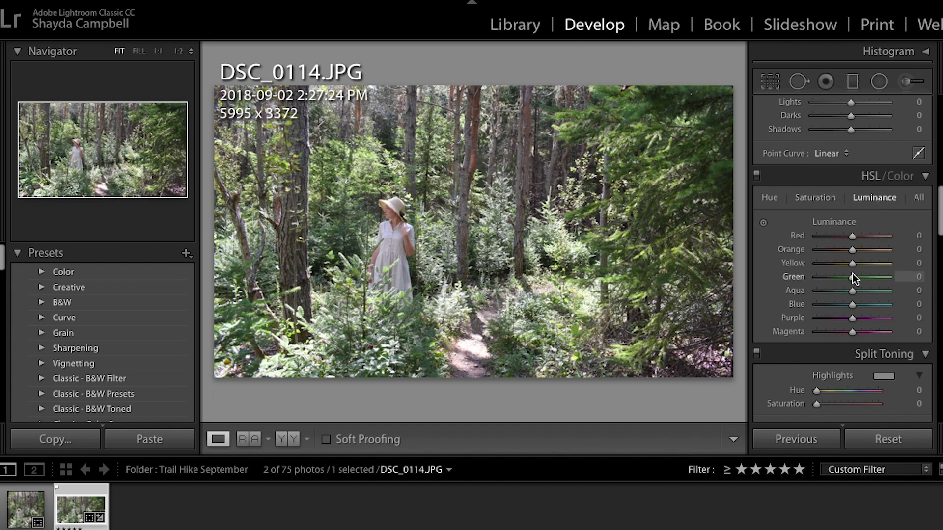
{"action": "left_click_drag", "start_coordinate": [852, 275], "coordinate": [803, 269]}
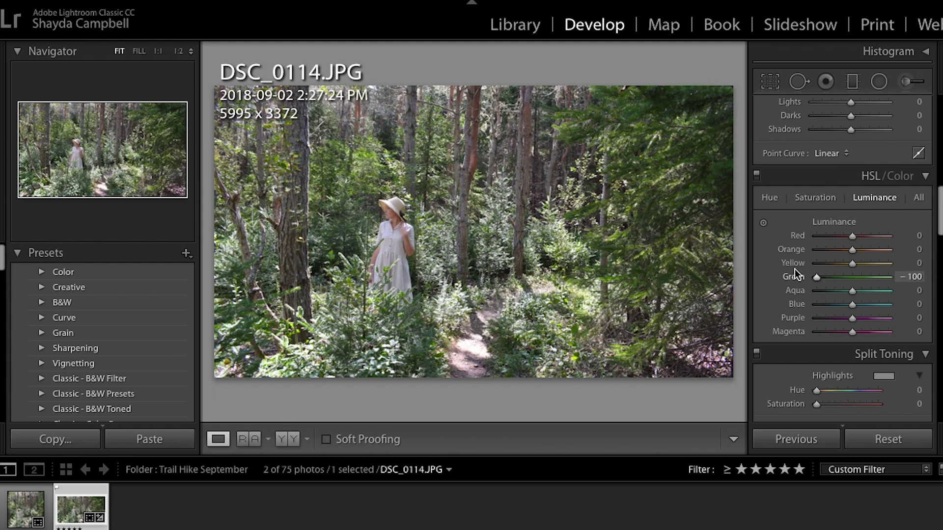
{"action": "left_click_drag", "start_coordinate": [795, 269], "coordinate": [883, 273]}
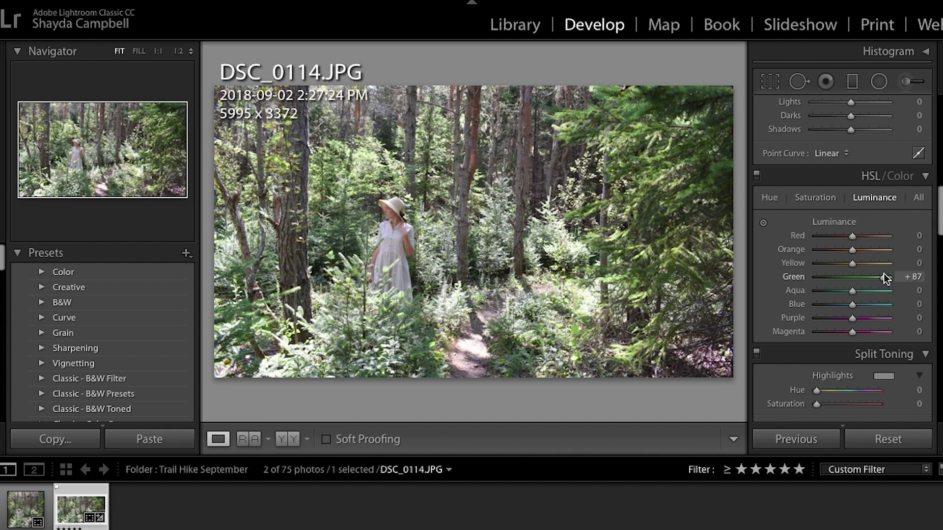
Step: Reset the green luminance of DSC_0114.JPG to 0 and set its green hue to +7 after trying lower values
{"action": "left_click_drag", "start_coordinate": [883, 273], "coordinate": [851, 276]}
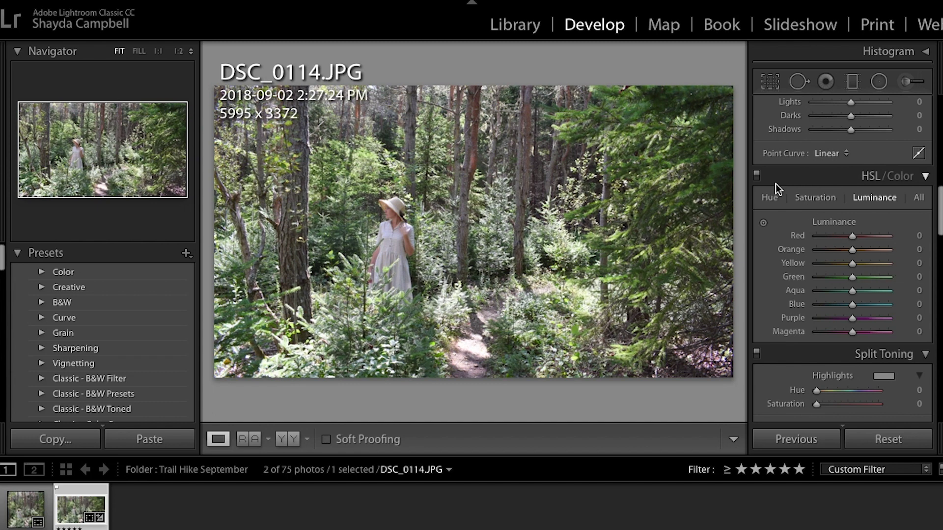
{"action": "left_click", "coordinate": [769, 197]}
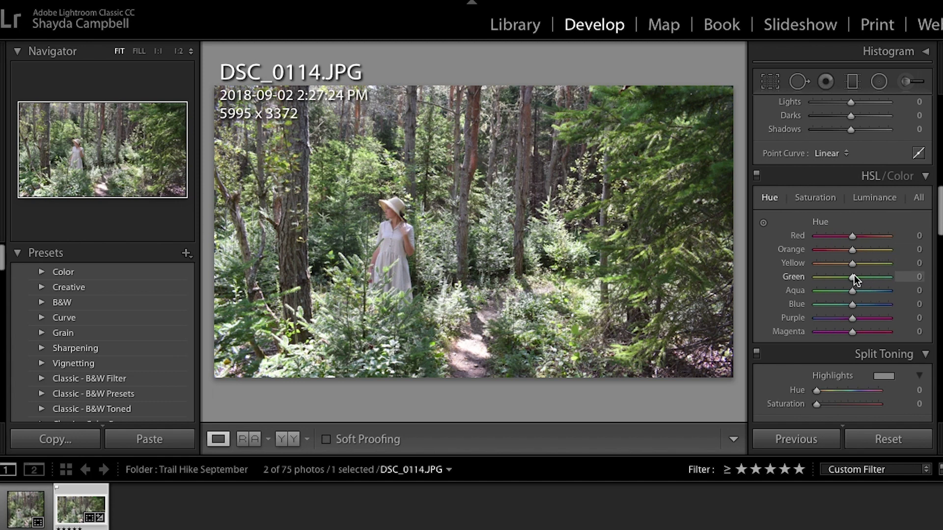
{"action": "left_click_drag", "start_coordinate": [853, 278], "coordinate": [827, 273]}
{"action": "left_click_drag", "start_coordinate": [827, 272], "coordinate": [852, 273]}
{"action": "left_click_drag", "start_coordinate": [852, 276], "coordinate": [854, 275]}
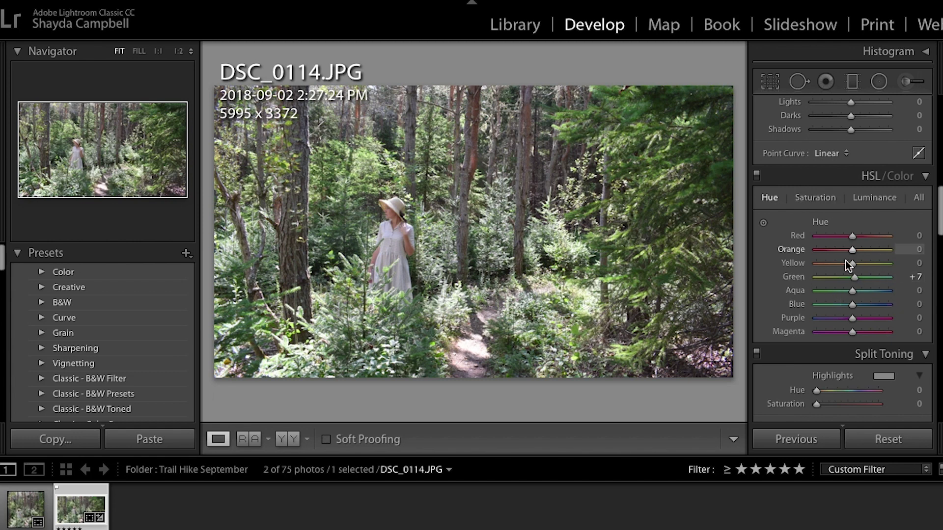
Step: Set the green luminance of DSC_0114.JPG to +19 and its green saturation to -21 in the HSL settings
{"action": "left_click", "coordinate": [818, 197]}
{"action": "left_click_drag", "start_coordinate": [852, 277], "coordinate": [846, 277]}
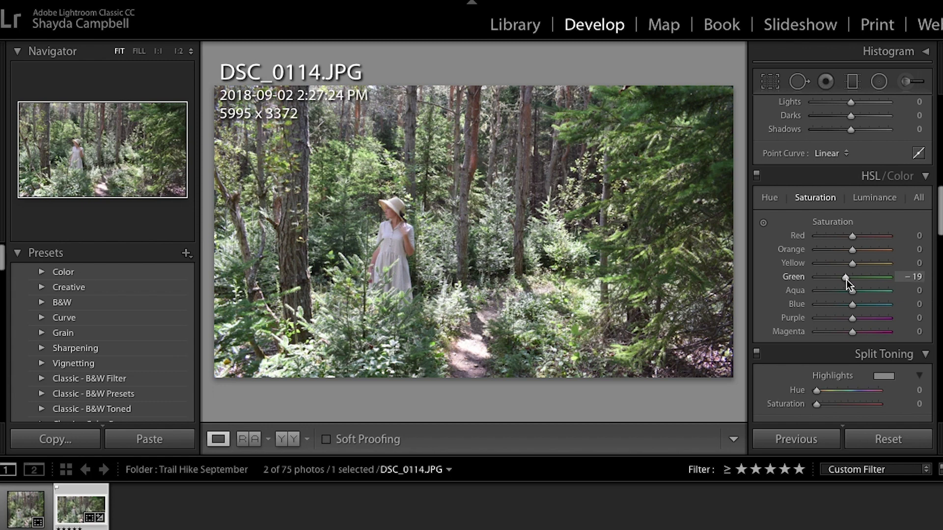
{"action": "left_click", "coordinate": [882, 198]}
{"action": "left_click_drag", "start_coordinate": [850, 277], "coordinate": [856, 276]}
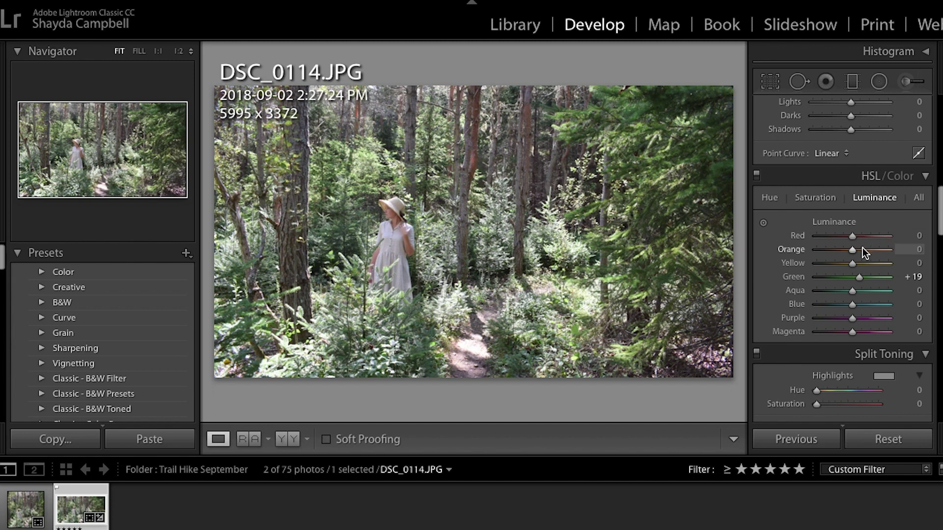
{"action": "scroll", "coordinate": [862, 248], "scroll_direction": "down", "scroll_amount": 3}
{"action": "left_click_drag", "start_coordinate": [859, 224], "coordinate": [844, 225]}
{"action": "left_click", "coordinate": [816, 148]}
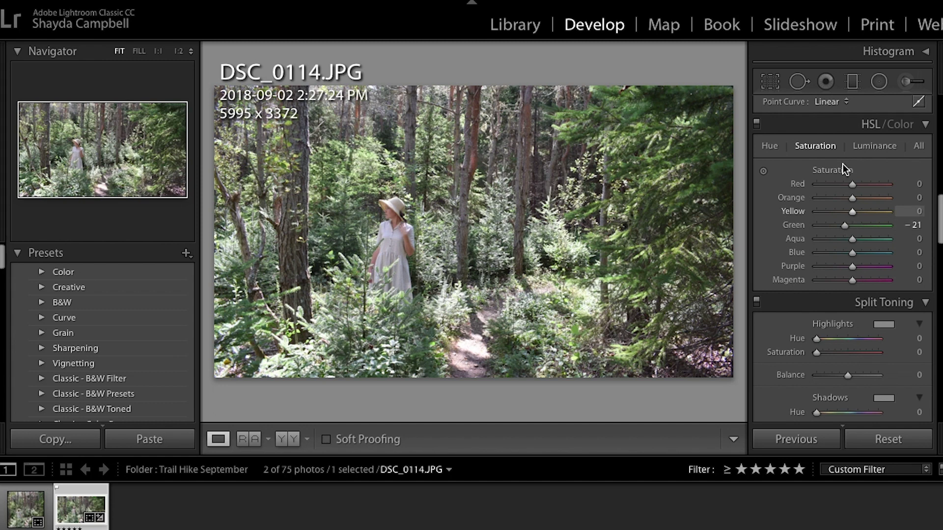
Step: Set the green hue of DSC_0114.JPG to +15 and raise the photo's Contrast to +2
{"action": "left_click", "coordinate": [768, 146]}
{"action": "left_click_drag", "start_coordinate": [854, 226], "coordinate": [860, 225]}
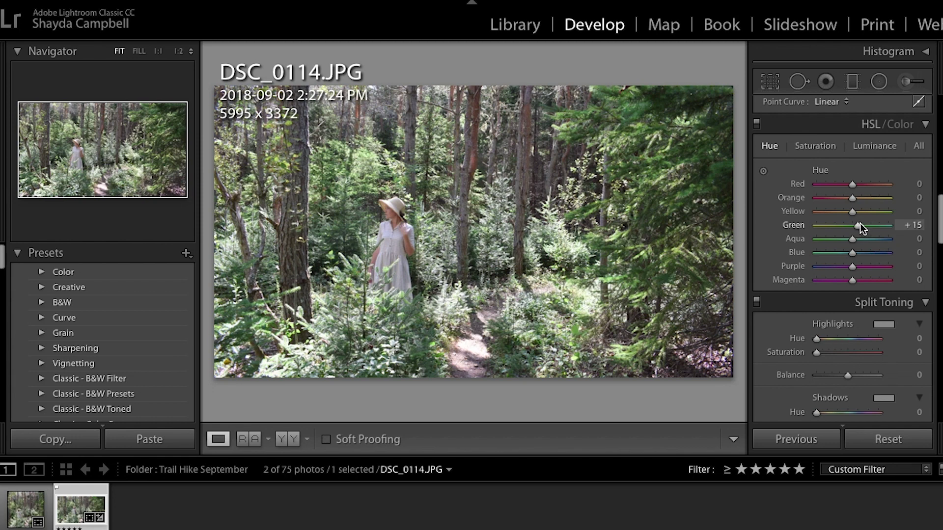
{"action": "left_click_drag", "start_coordinate": [859, 223], "coordinate": [859, 225]}
{"action": "scroll", "coordinate": [859, 225], "scroll_direction": "up", "scroll_amount": 10}
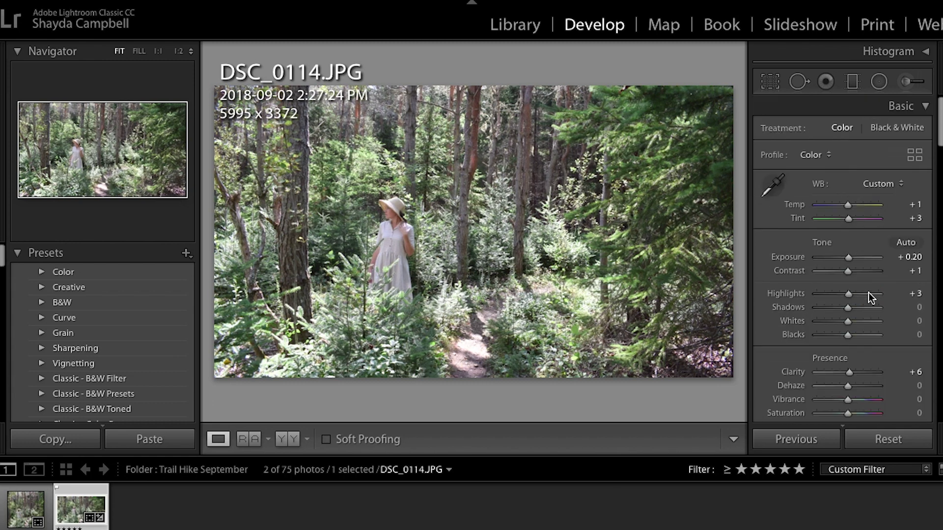
{"action": "left_click_drag", "start_coordinate": [847, 272], "coordinate": [847, 272]}
Step: Start exporting DSC_0114.JPG to the Desktop with the custom file name "Cool Greens"
{"action": "left_click", "coordinate": [95, 1]}
{"action": "left_click", "coordinate": [120, 155]}
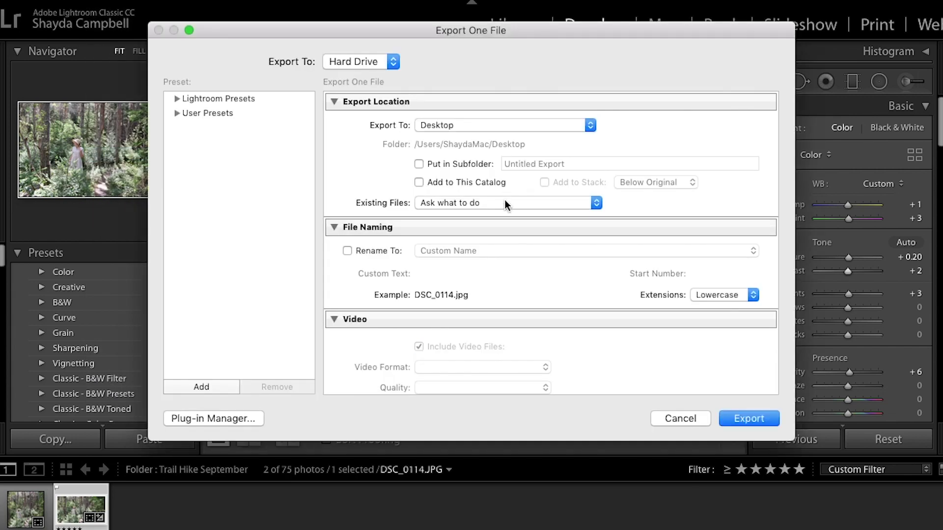
{"action": "scroll", "coordinate": [549, 270], "scroll_direction": "down", "scroll_amount": 2}
{"action": "left_click", "coordinate": [347, 218]}
{"action": "triple_click", "coordinate": [475, 244]}
{"action": "key", "text": "BackSpace"}
{"action": "type", "text": "Cool gree"}
{"action": "key", "text": "BackSpace"}
{"action": "key", "text": "BackSpace"}
{"action": "key", "text": "BackSpace"}
{"action": "key", "text": "BackSpace"}
{"action": "type", "text": "Greens"}
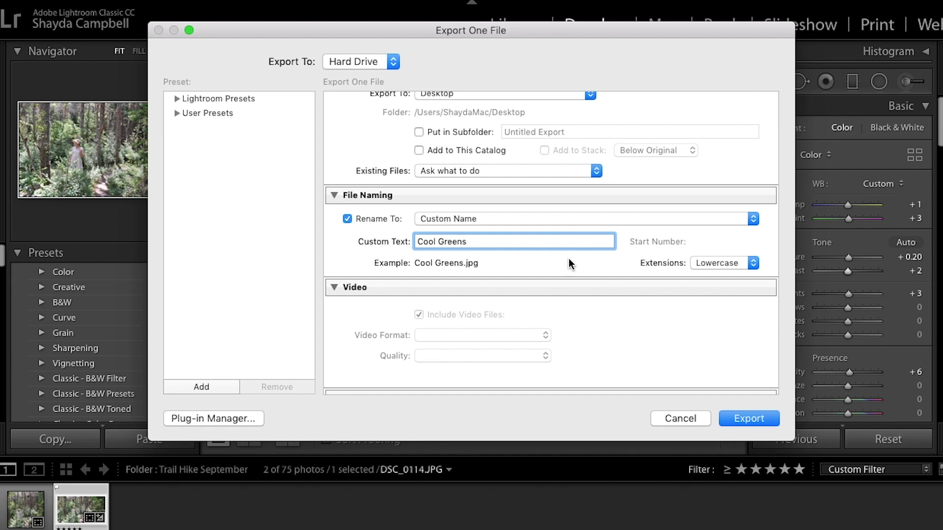
Step: Set the JPEG quality to 82 and export the file
{"action": "scroll", "coordinate": [622, 343], "scroll_direction": "down", "scroll_amount": 3}
{"action": "left_click_drag", "start_coordinate": [683, 360], "coordinate": [696, 365]}
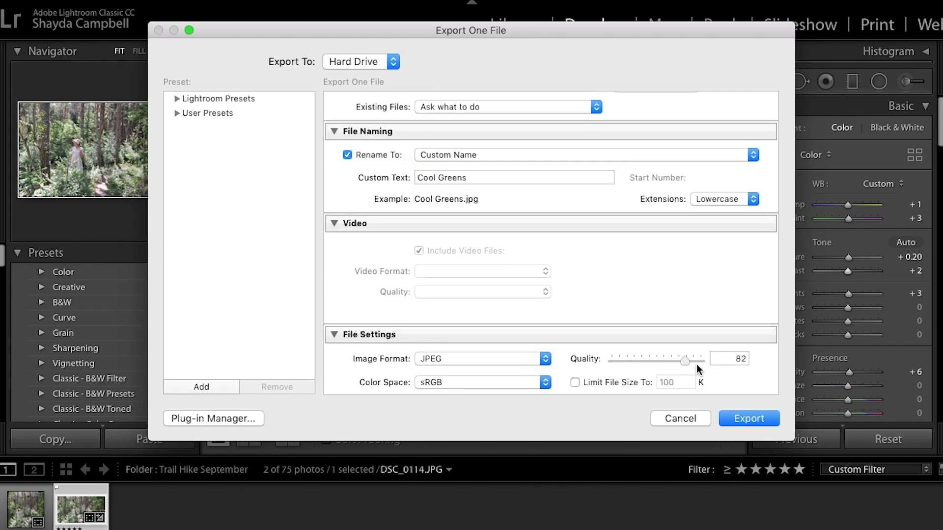
{"action": "left_click", "coordinate": [761, 424]}
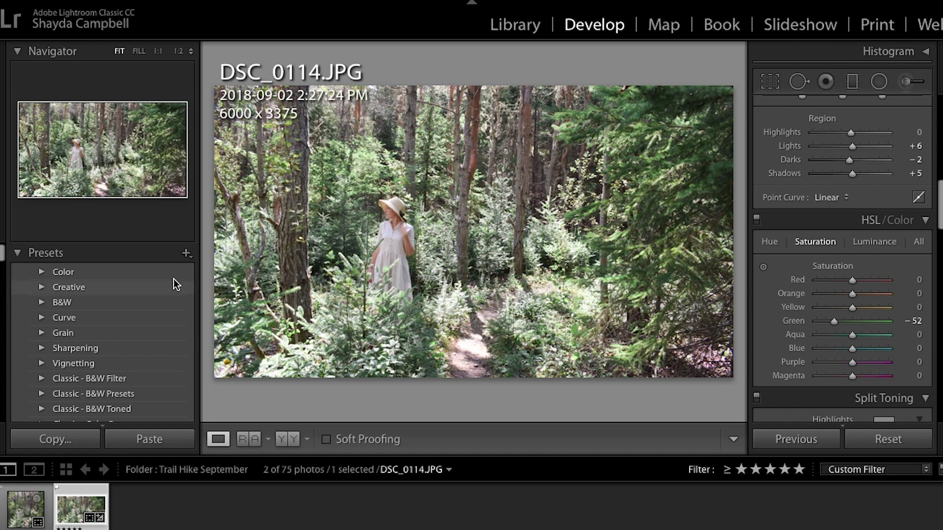
Step: Create a develop preset named "Cool Forest Greens" in the User Presets group from the photo's current settings
{"action": "left_click", "coordinate": [17, 253]}
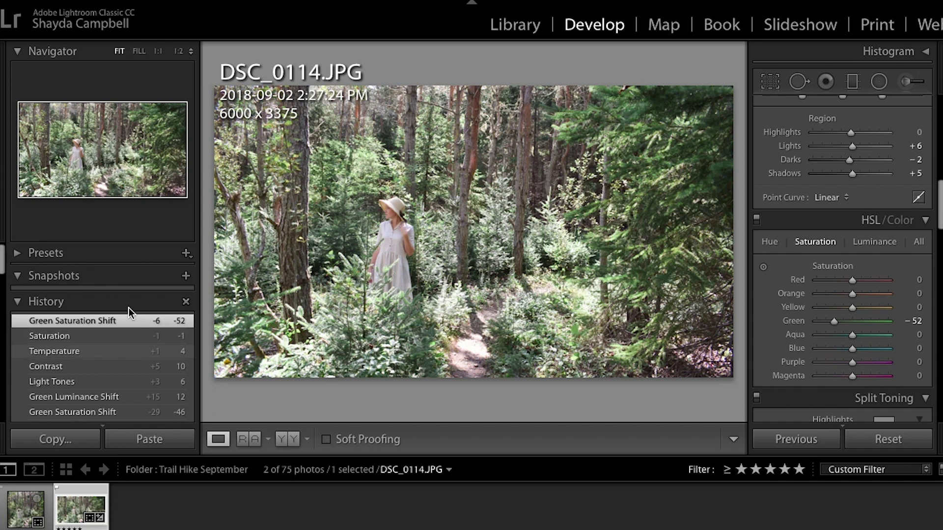
{"action": "left_click", "coordinate": [187, 253]}
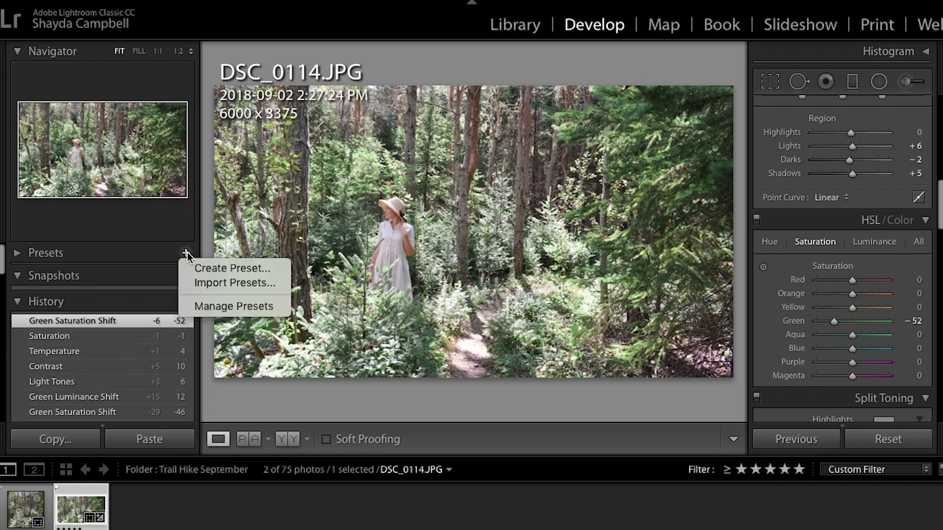
{"action": "left_click", "coordinate": [216, 269]}
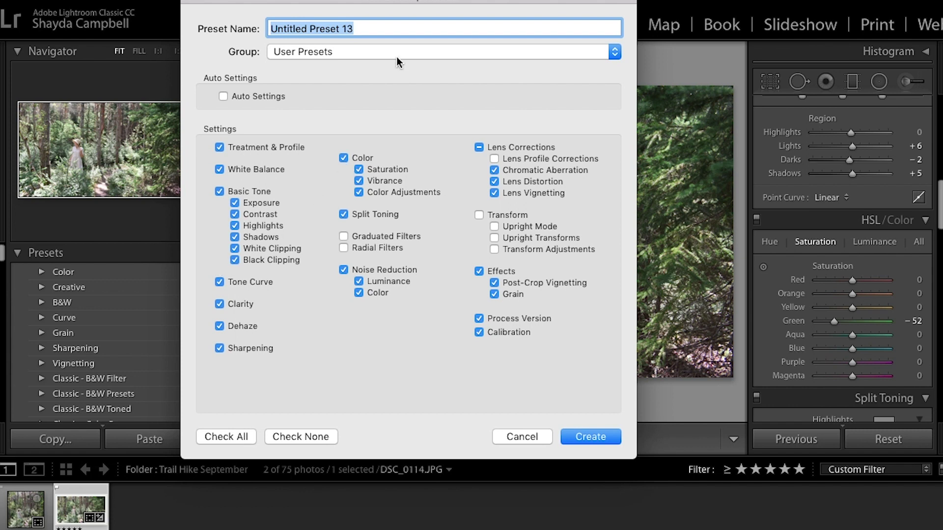
{"action": "type", "text": "Cool"}
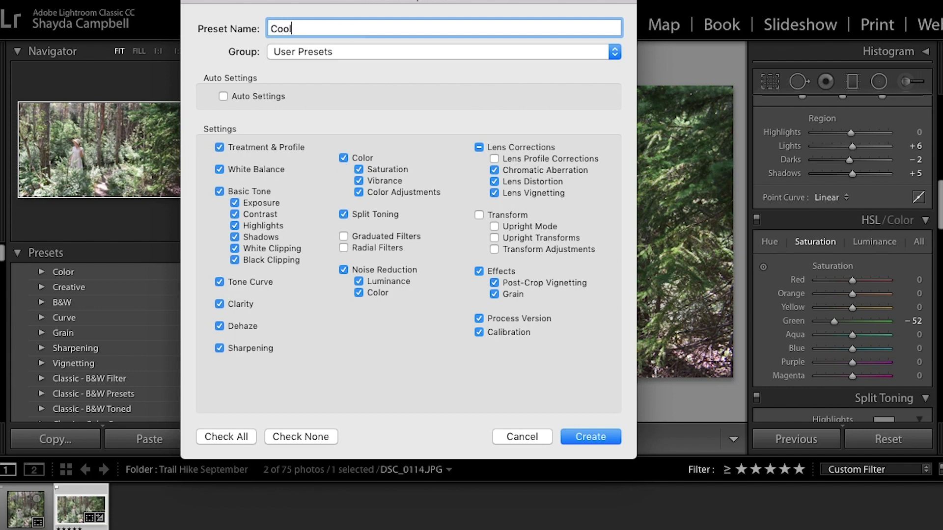
{"action": "type", "text": " Forest Greens"}
{"action": "left_click", "coordinate": [592, 438]}
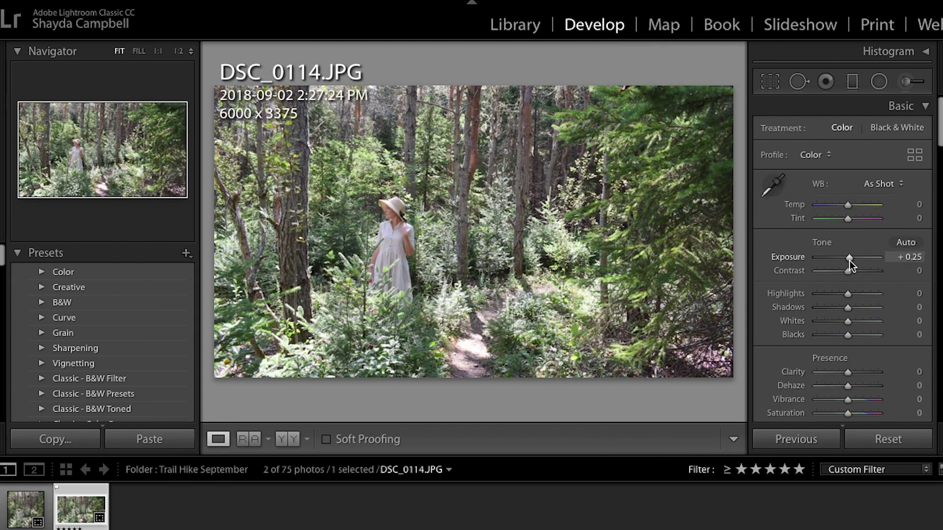
Step: Set the green hue of DSC_0114.JPG to -54 in the HSL settings
{"action": "scroll", "coordinate": [864, 332], "scroll_direction": "down", "scroll_amount": 3}
{"action": "scroll", "coordinate": [864, 332], "scroll_direction": "down", "scroll_amount": 10}
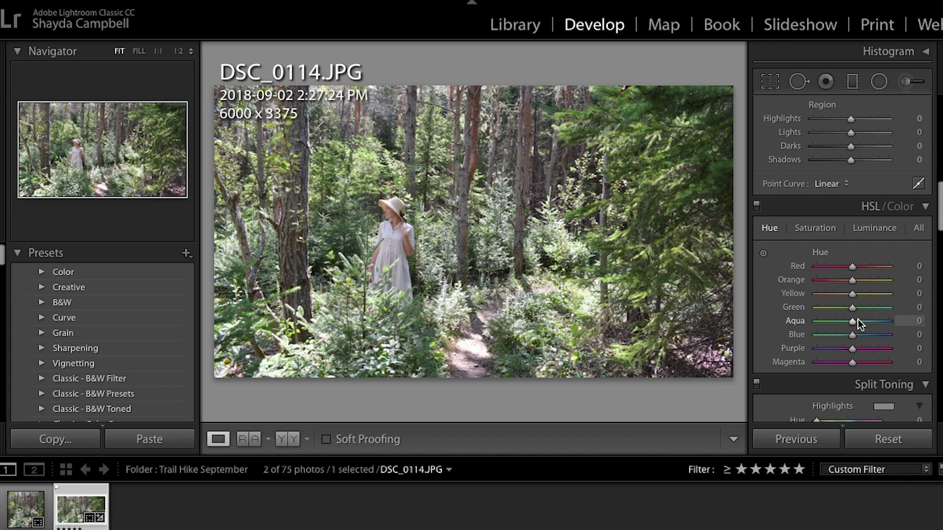
{"action": "left_click_drag", "start_coordinate": [852, 308], "coordinate": [834, 307]}
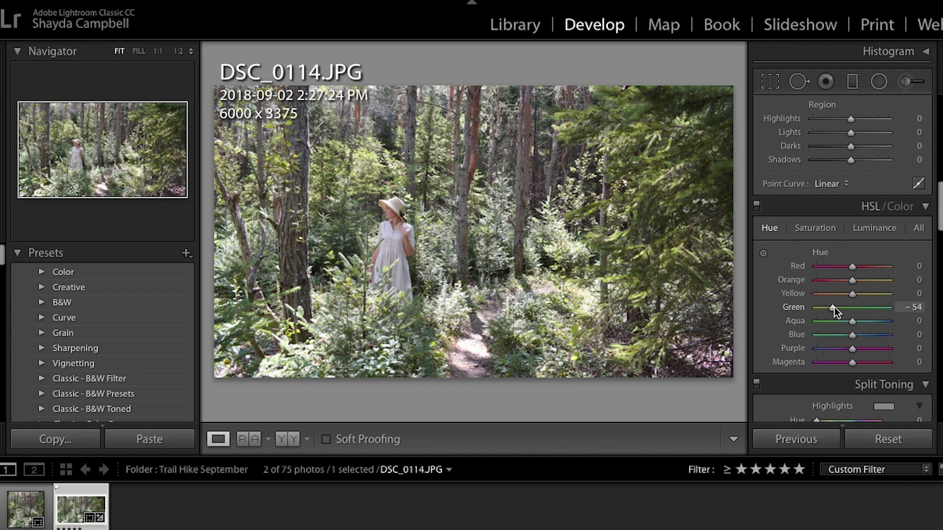
Step: Set the green saturation of DSC_0114.JPG to -17 after trying -38, and its green luminance to -5
{"action": "left_click", "coordinate": [811, 227]}
{"action": "left_click_drag", "start_coordinate": [854, 313], "coordinate": [833, 308]}
{"action": "left_click", "coordinate": [766, 225]}
{"action": "left_click", "coordinate": [815, 228]}
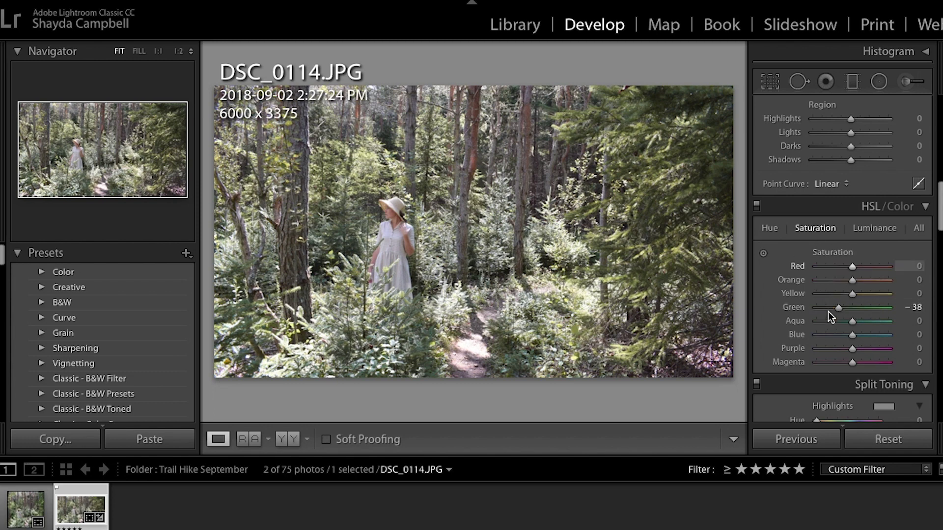
{"action": "left_click_drag", "start_coordinate": [838, 307], "coordinate": [843, 306]}
{"action": "left_click", "coordinate": [768, 228]}
{"action": "left_click", "coordinate": [814, 228]}
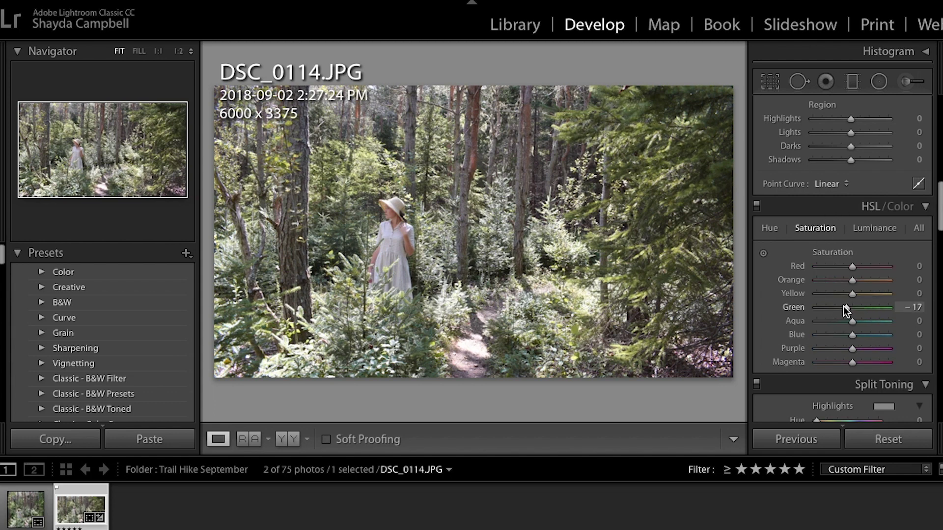
{"action": "left_click", "coordinate": [881, 225]}
{"action": "mouse_move", "coordinate": [853, 310]}
{"action": "left_mouse_down"}
{"action": "mouse_move", "coordinate": [832, 310]}
{"action": "mouse_move", "coordinate": [850, 314]}
{"action": "left_mouse_up"}
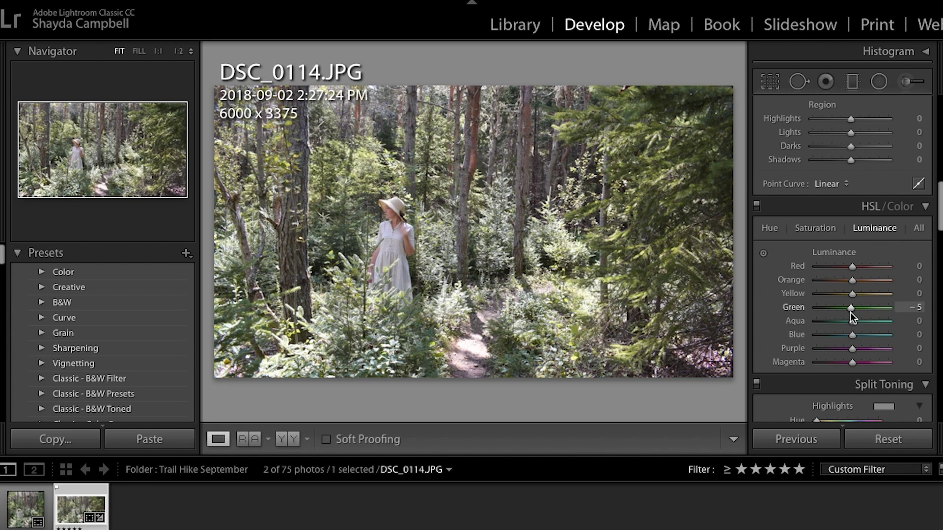
Step: Set Clarity to +2, Temp to +3 and Contrast to +5, and the tone curve's Lights to +3, Darks to -2 and Shadows to +5
{"action": "scroll", "coordinate": [835, 198], "scroll_direction": "up", "scroll_amount": 5}
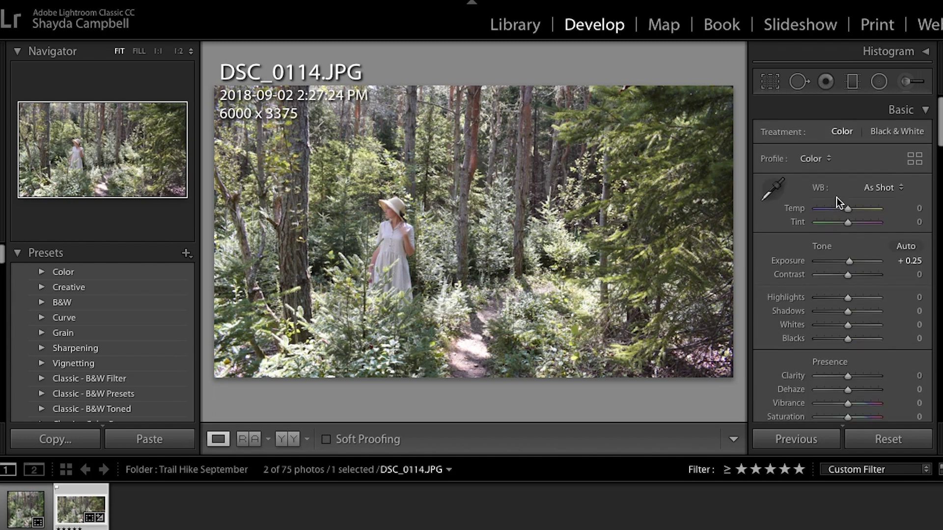
{"action": "left_click_drag", "start_coordinate": [850, 372], "coordinate": [847, 373]}
{"action": "scroll", "coordinate": [846, 249], "scroll_direction": "down", "scroll_amount": 10}
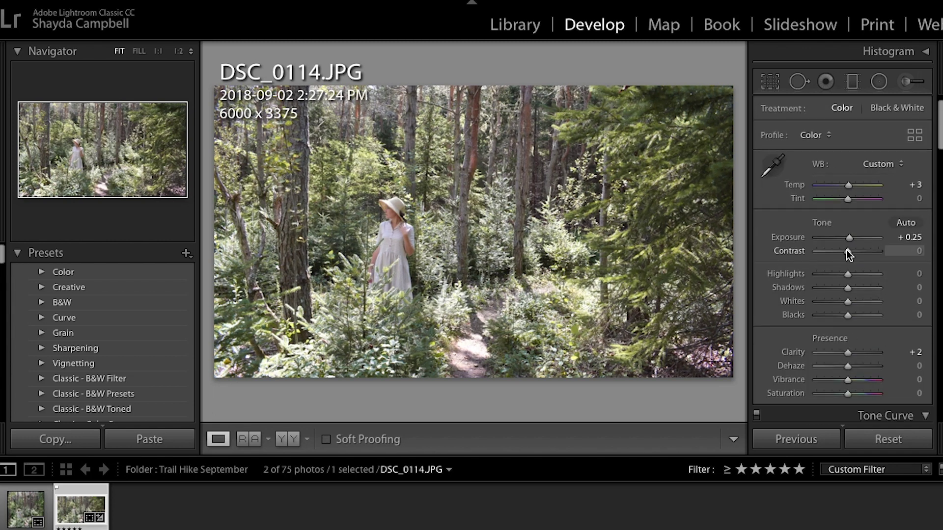
{"action": "left_click_drag", "start_coordinate": [854, 382], "coordinate": [854, 413]}
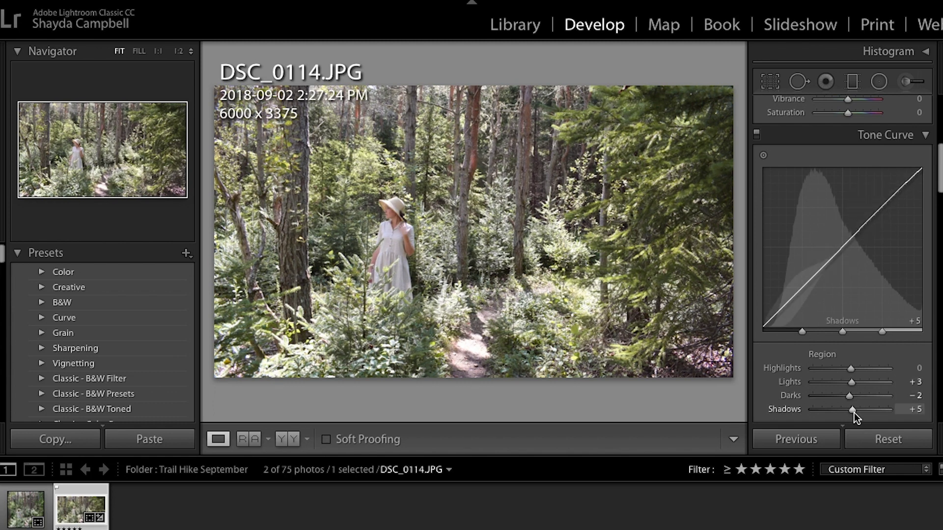
Step: Export DSC_0114.JPG to the Desktop with the custom file name "Warm Greens"
{"action": "left_click", "coordinate": [139, 51]}
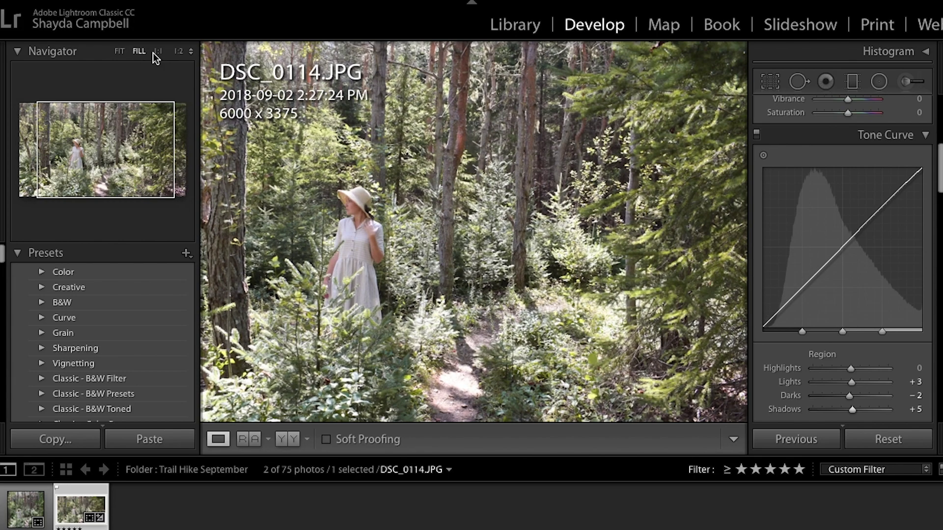
{"action": "left_click", "coordinate": [604, 311]}
{"action": "left_click", "coordinate": [604, 312]}
{"action": "left_click", "coordinate": [120, 51]}
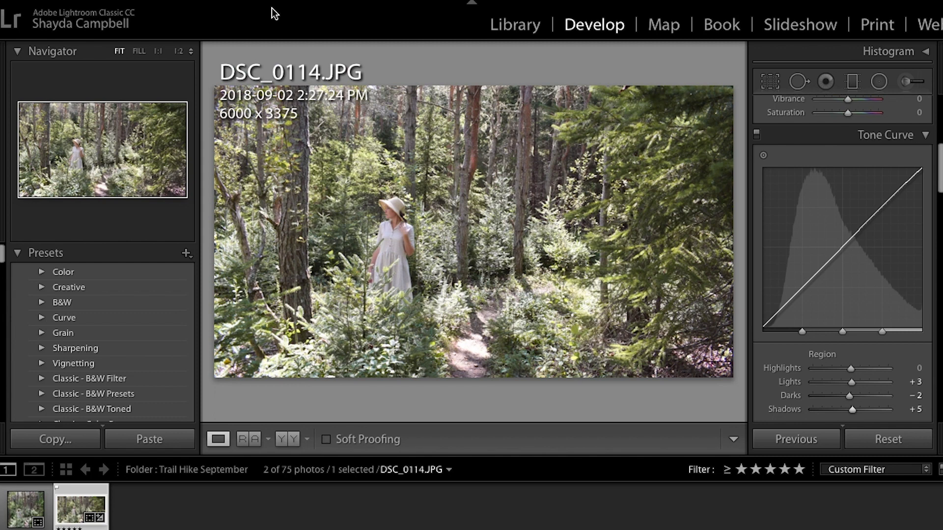
{"action": "left_click", "coordinate": [118, 0]}
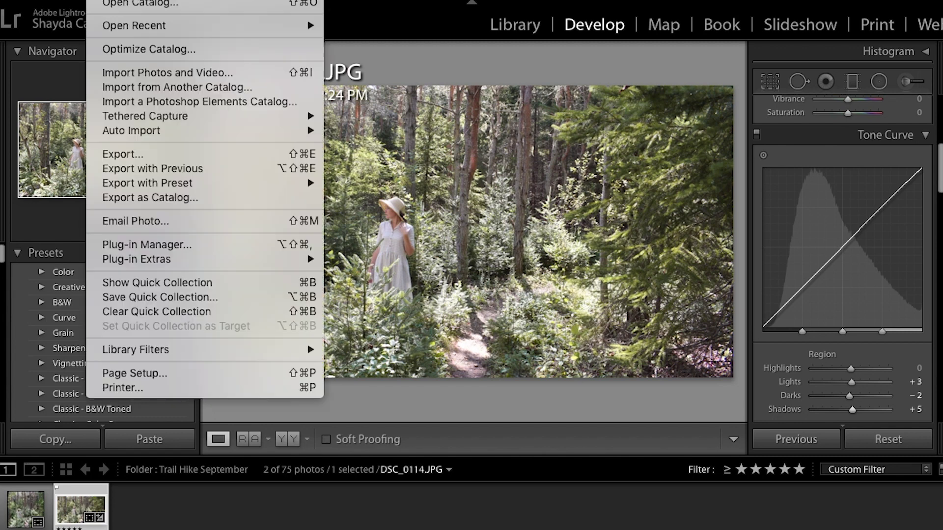
{"action": "left_click", "coordinate": [137, 154]}
{"action": "triple_click", "coordinate": [436, 273]}
{"action": "type", "text": "Warm Greens"}
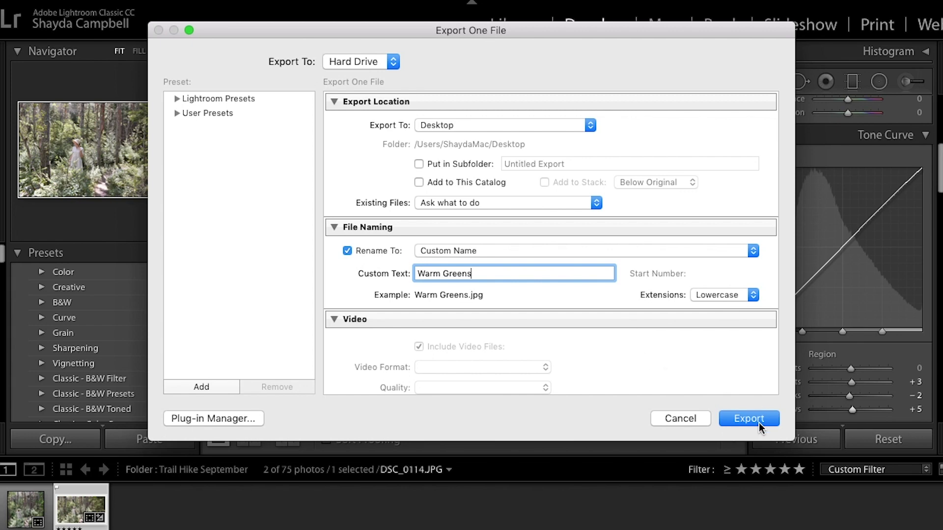
{"action": "left_click", "coordinate": [759, 421]}
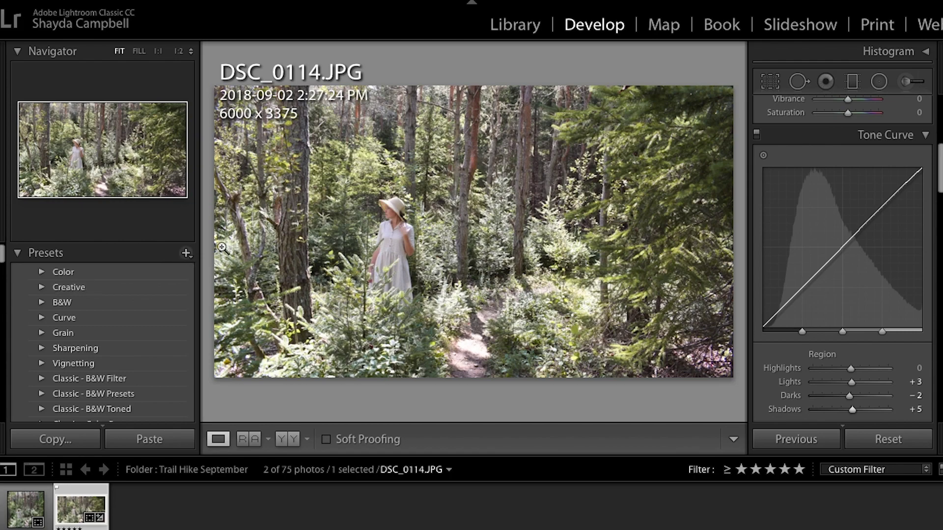
Step: Save the develop settings of DSC_0114.JPG as a preset named "Warm Washed Out Greens" in the User Presets group
{"action": "left_click", "coordinate": [324, 216]}
{"action": "left_click", "coordinate": [119, 52]}
{"action": "left_click", "coordinate": [44, 253]}
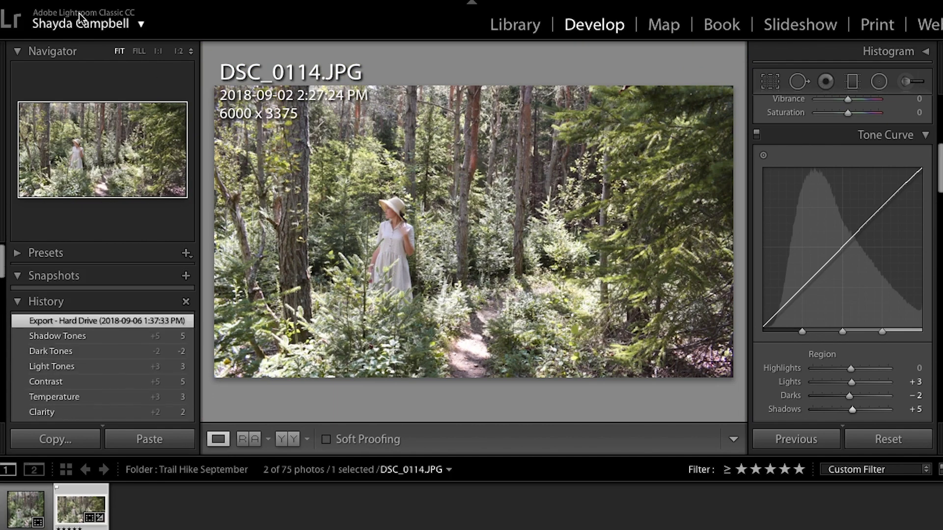
{"action": "left_click", "coordinate": [18, 255]}
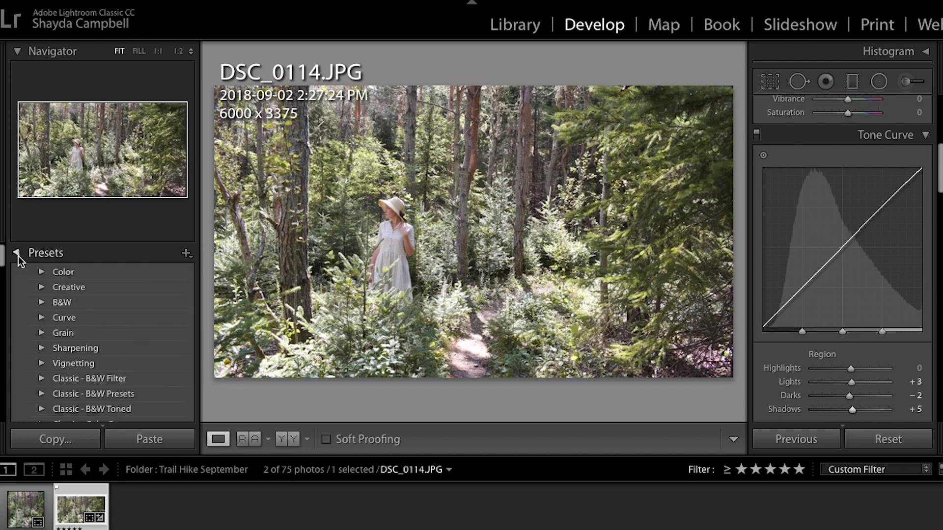
{"action": "left_click", "coordinate": [186, 252]}
{"action": "left_click", "coordinate": [205, 268]}
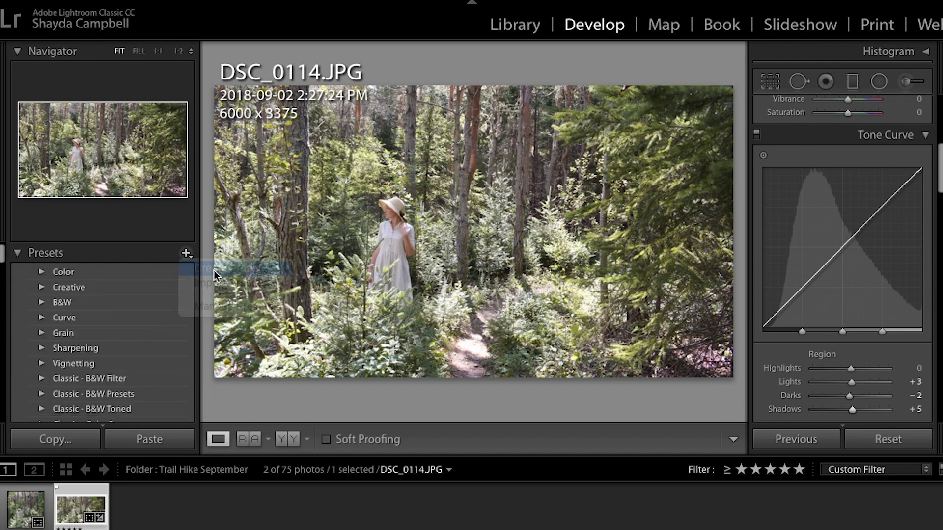
{"action": "type", "text": "Warm "}
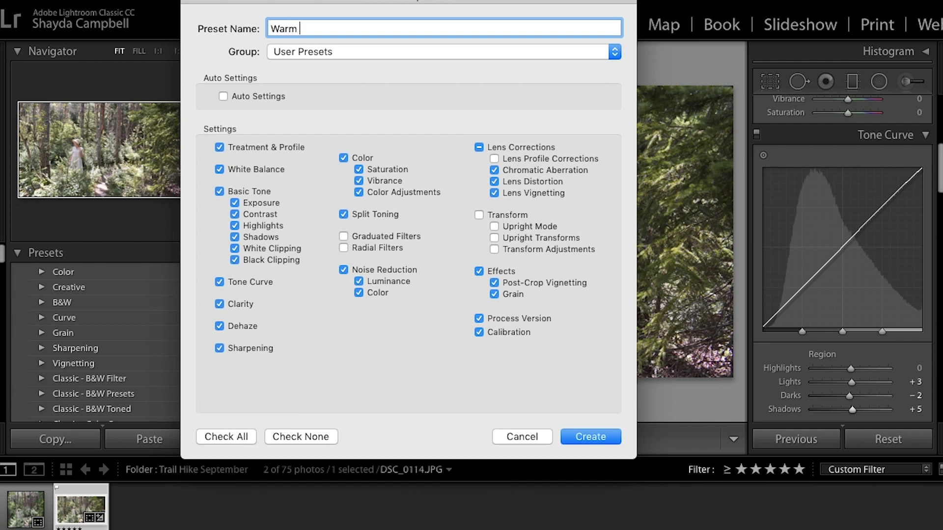
{"action": "type", "text": "Washed Out Greens"}
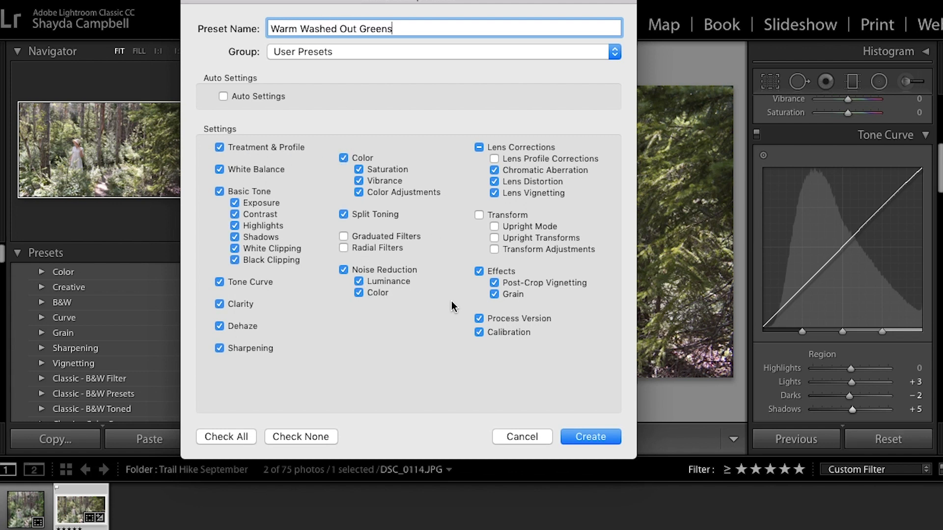
{"action": "left_click", "coordinate": [588, 437]}
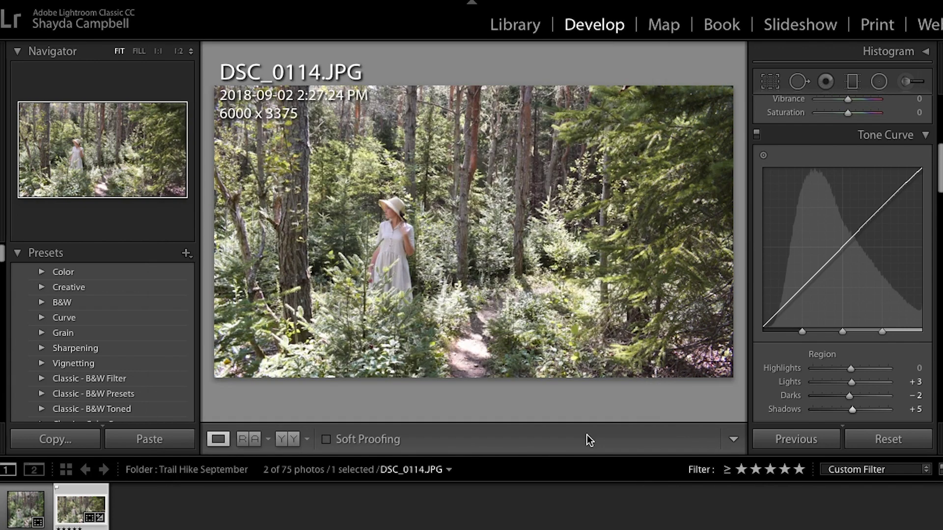
Step: Apply the "Warm Washed Out Greens" preset to the square-cropped photo DSC_0091.JPG
{"action": "left_click", "coordinate": [210, 516]}
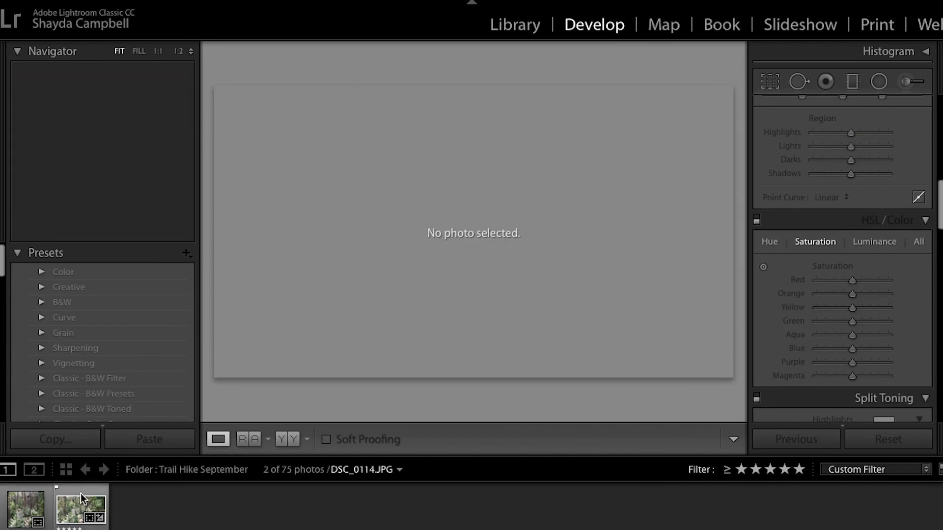
{"action": "left_click", "coordinate": [22, 506]}
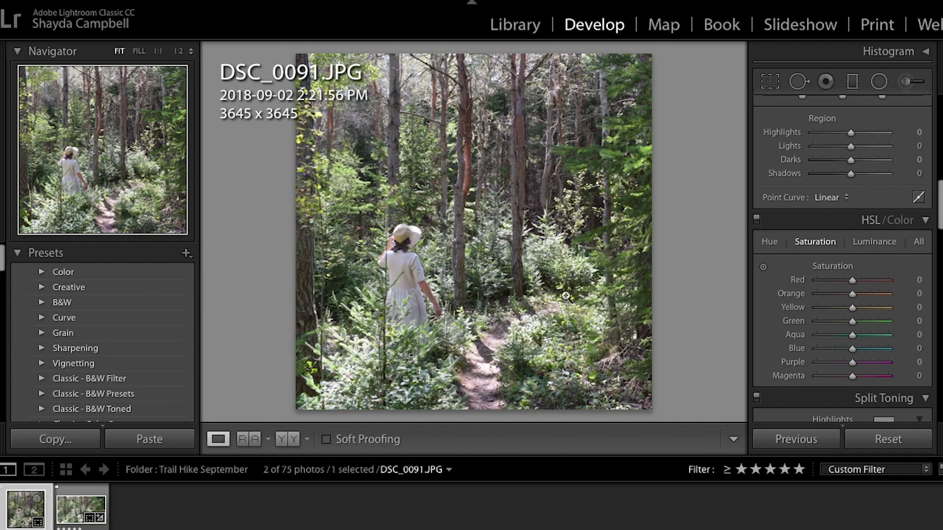
{"action": "scroll", "coordinate": [140, 417], "scroll_direction": "down", "scroll_amount": 10}
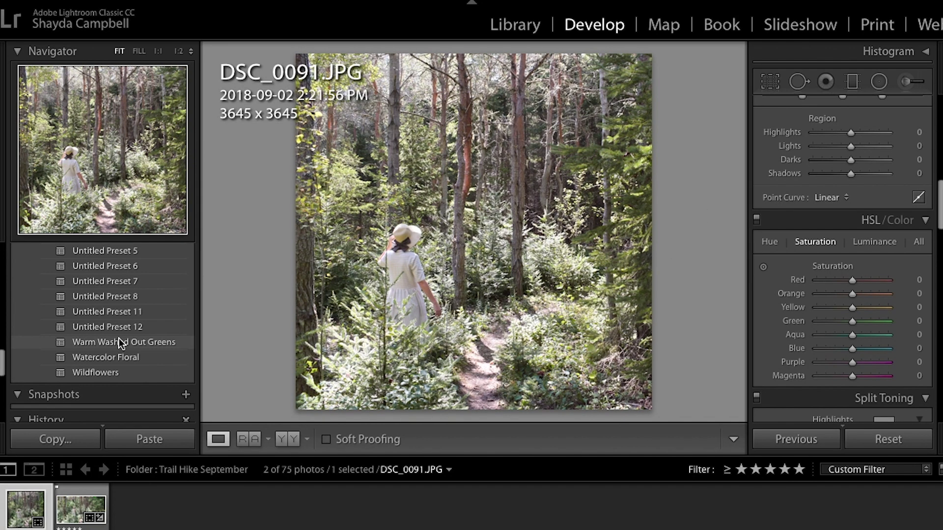
{"action": "left_click", "coordinate": [117, 338]}
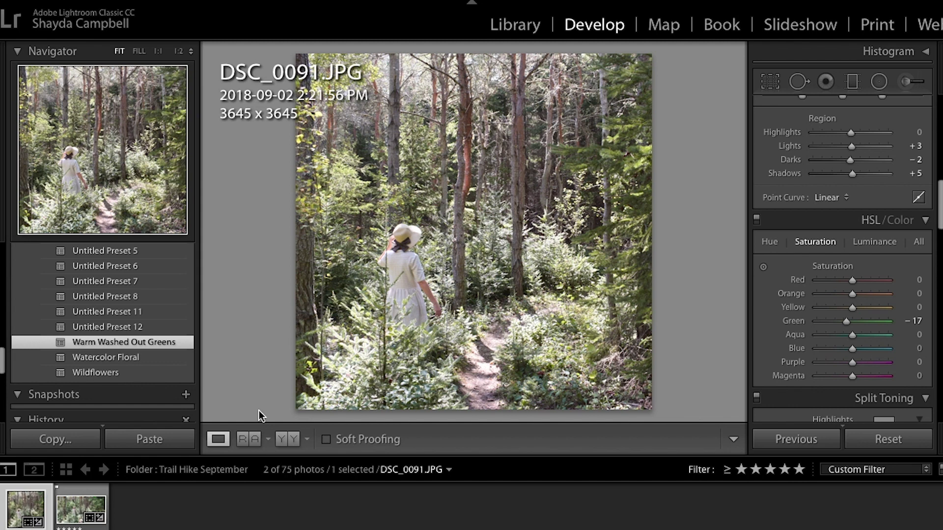
Step: Set the Temp of DSC_0091.JPG to +1 and its Contrast to +9
{"action": "scroll", "coordinate": [869, 258], "scroll_direction": "up", "scroll_amount": 10}
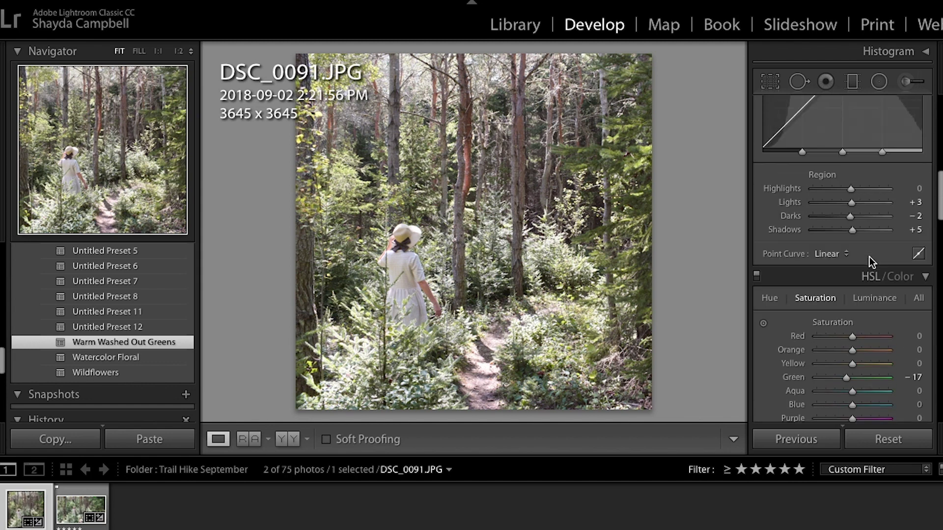
{"action": "scroll", "coordinate": [869, 258], "scroll_direction": "up", "scroll_amount": 4}
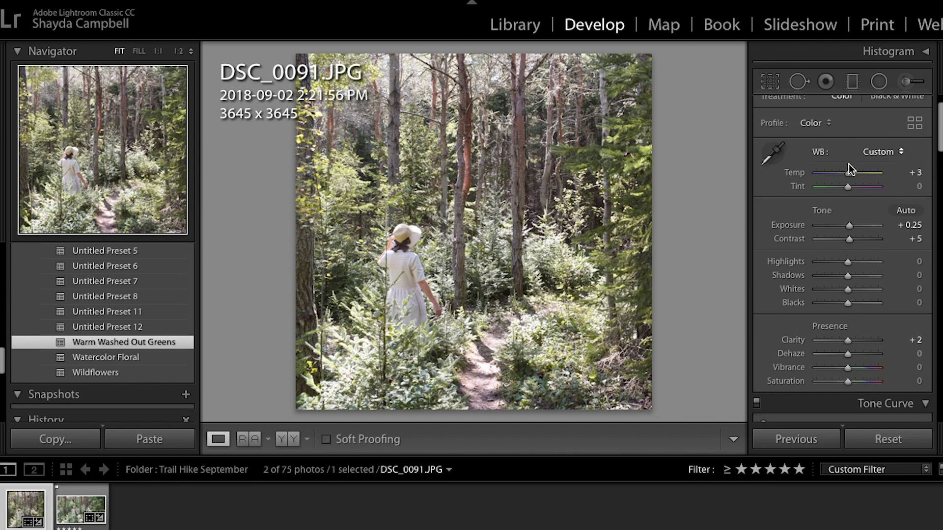
{"action": "left_click_drag", "start_coordinate": [846, 174], "coordinate": [846, 174]}
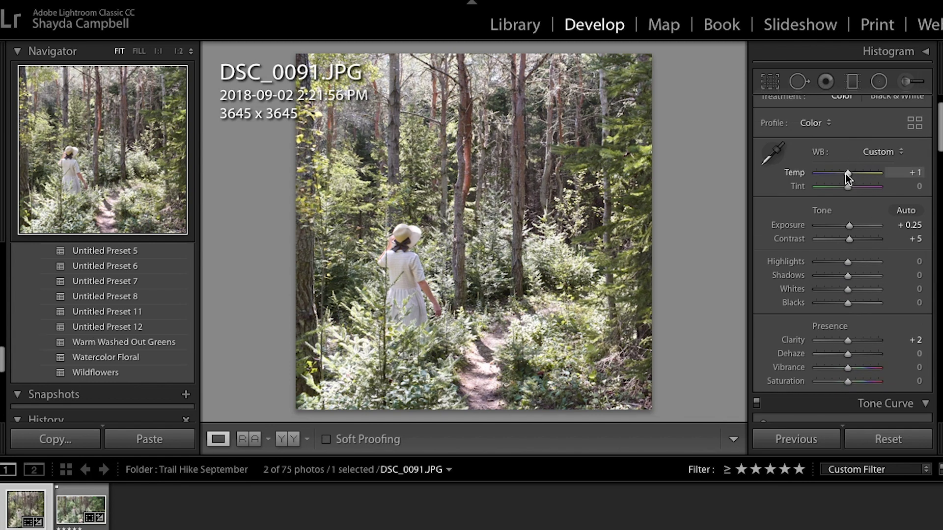
{"action": "left_click_drag", "start_coordinate": [850, 240], "coordinate": [850, 238]}
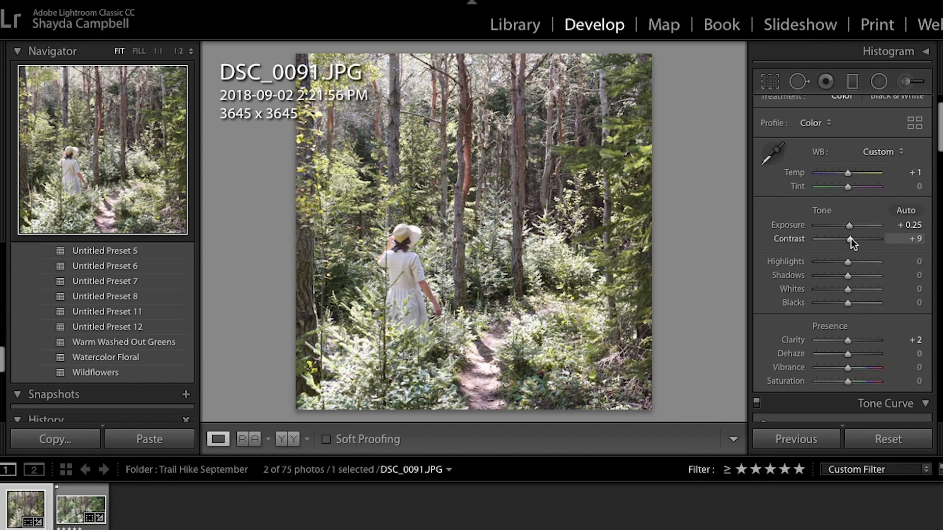